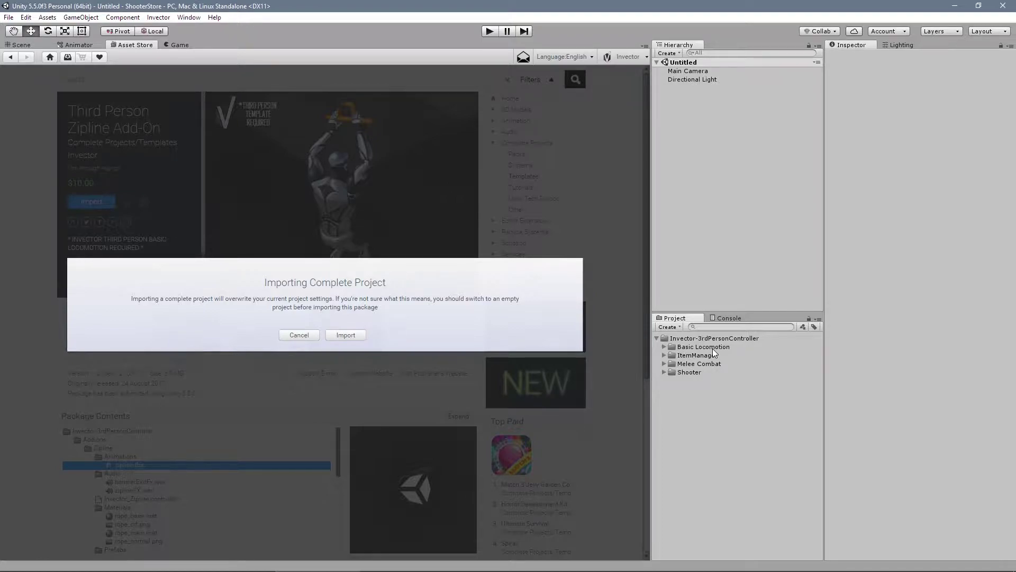
# Import the Third Person Zipline Add-On package with all of its ProjectSettings files excluded.
pyautogui.click(352, 336)
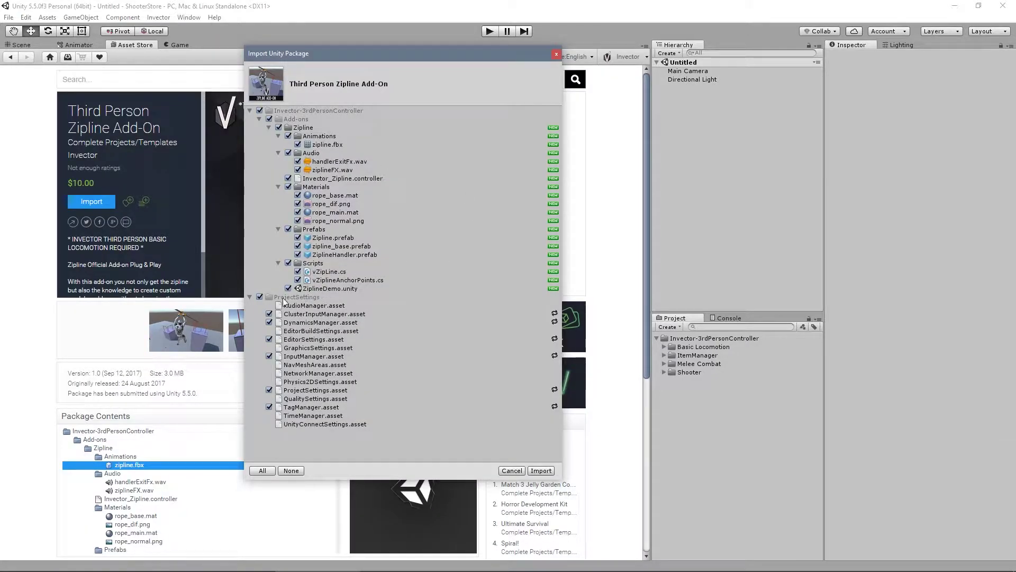
pyautogui.click(259, 296)
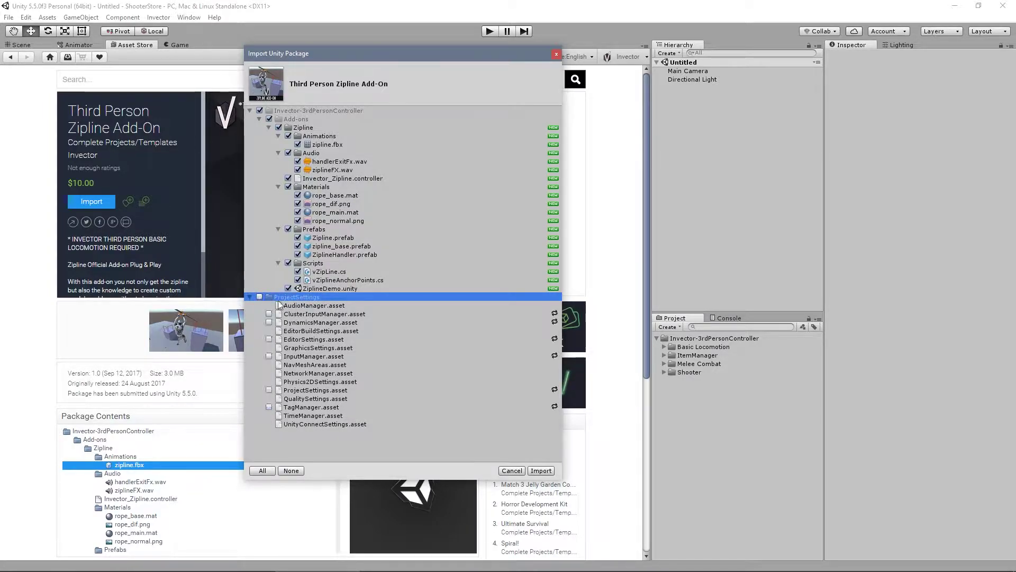
pyautogui.click(260, 297)
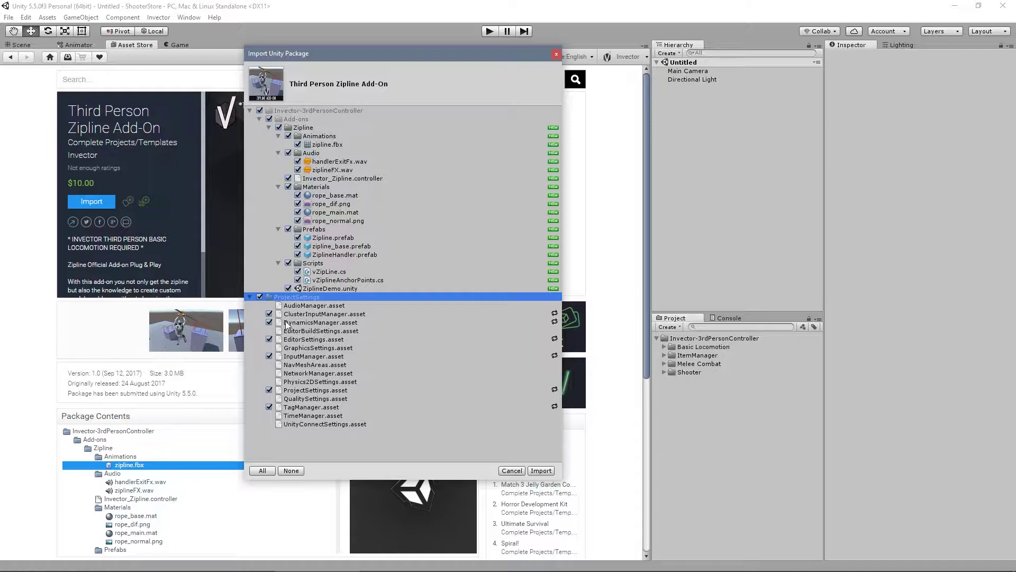
pyautogui.click(259, 296)
pyautogui.click(251, 297)
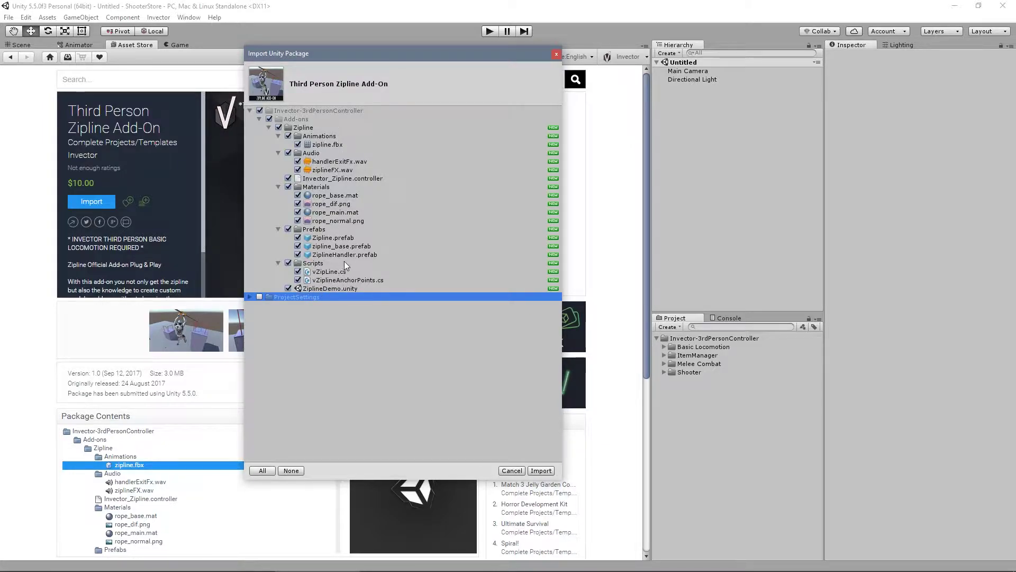
pyautogui.click(541, 471)
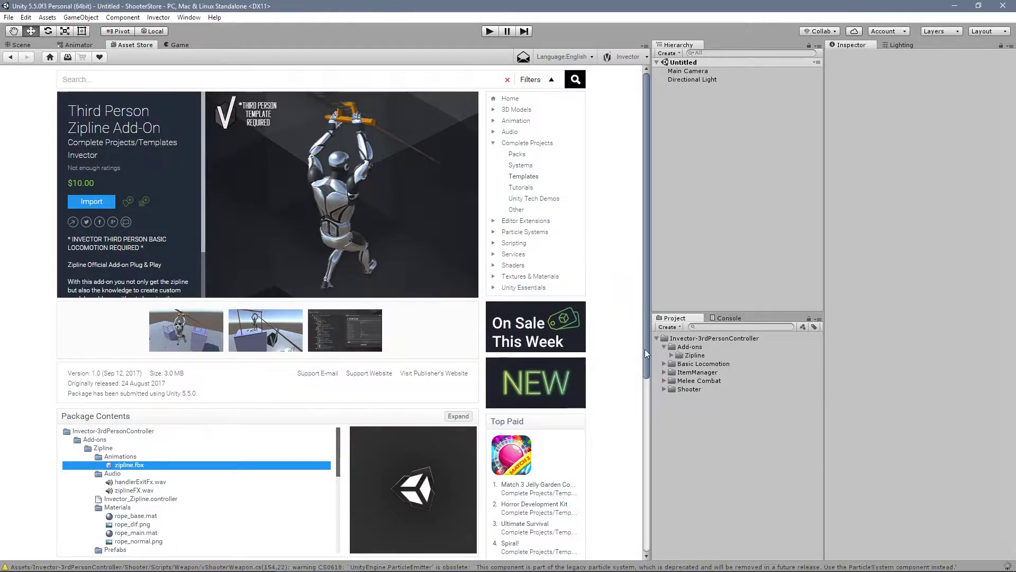
# Open the ZiplineDemo scene from the Zipline add-on folder and show it in the Scene view near the character.
pyautogui.click(671, 355)
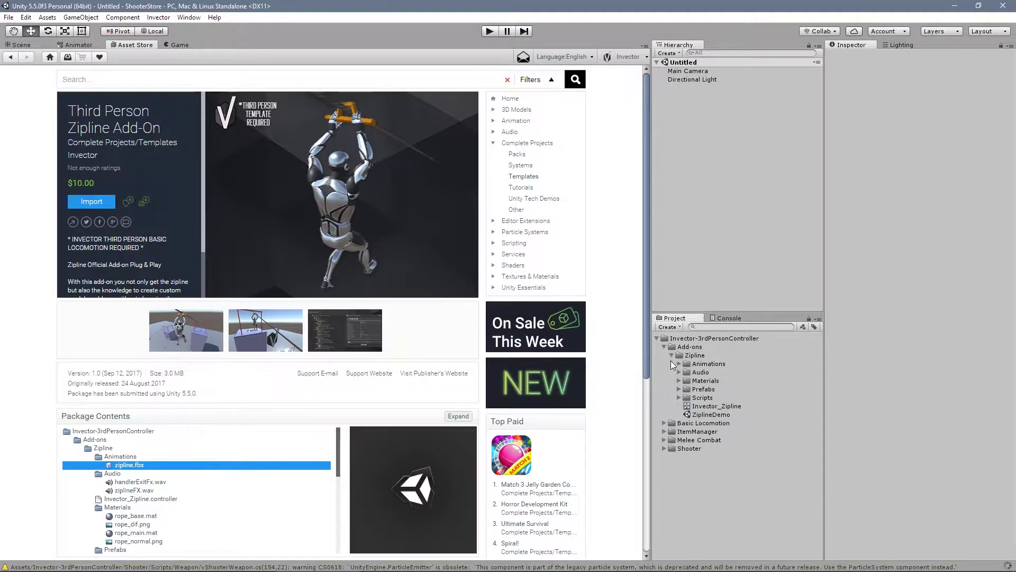
pyautogui.doubleClick(710, 416)
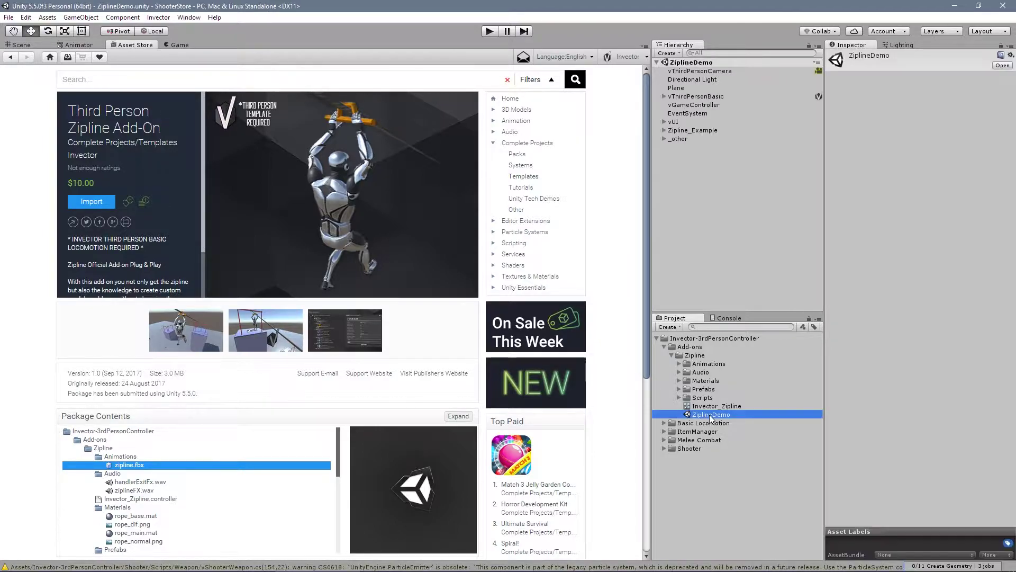
pyautogui.click(21, 45)
pyautogui.moveTo(448, 317); pyautogui.dragTo(328, 311, button='right')
pyautogui.press('w')
# Examine the components on vThirdPersonBasic, collapsing the Third Person Controller and Zipline Action properties and reading the vComment note.
pyautogui.click(702, 97)
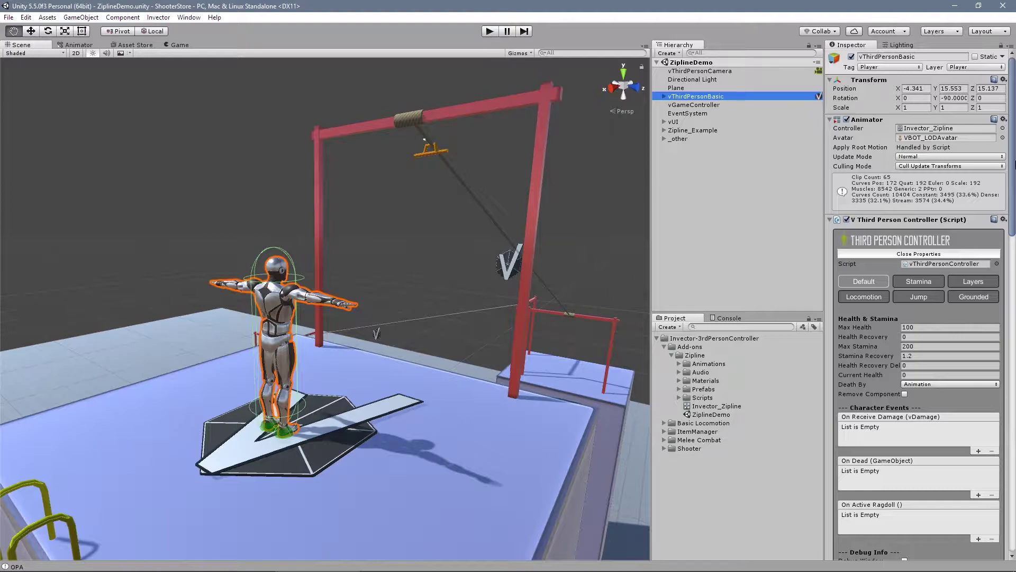
pyautogui.click(973, 255)
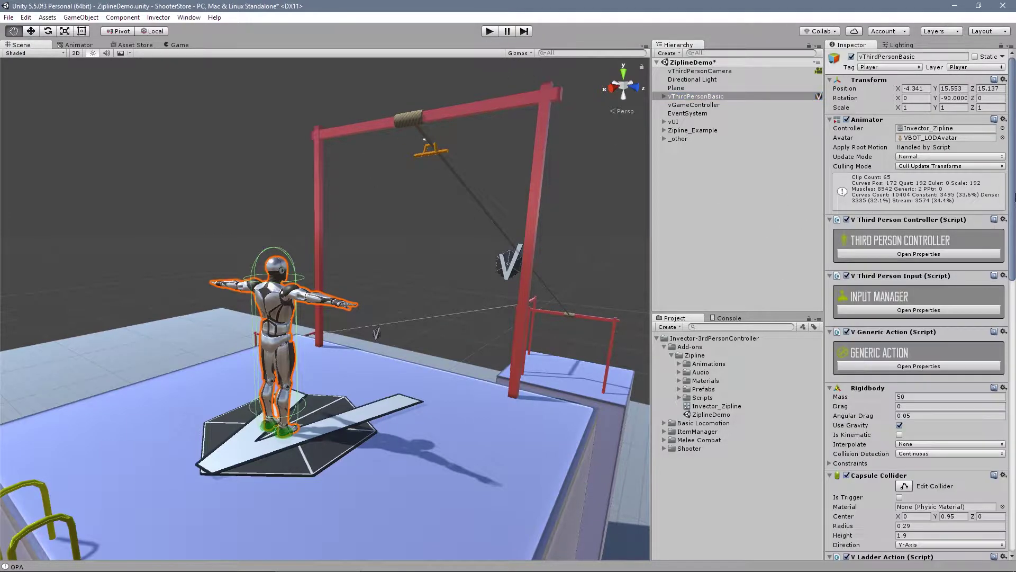
pyautogui.scroll(-10, 958, 249)
pyautogui.click(958, 224)
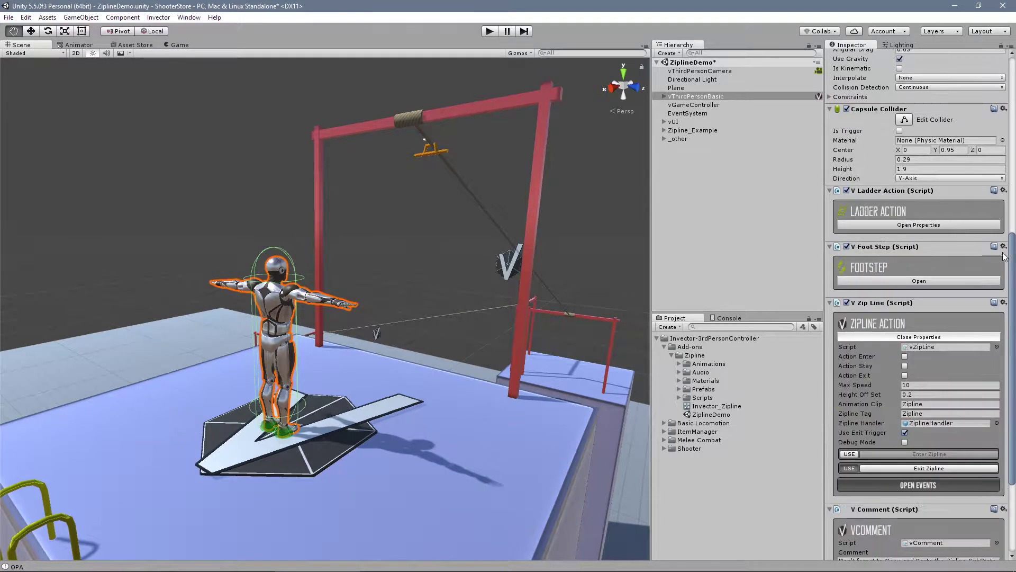
pyautogui.click(920, 333)
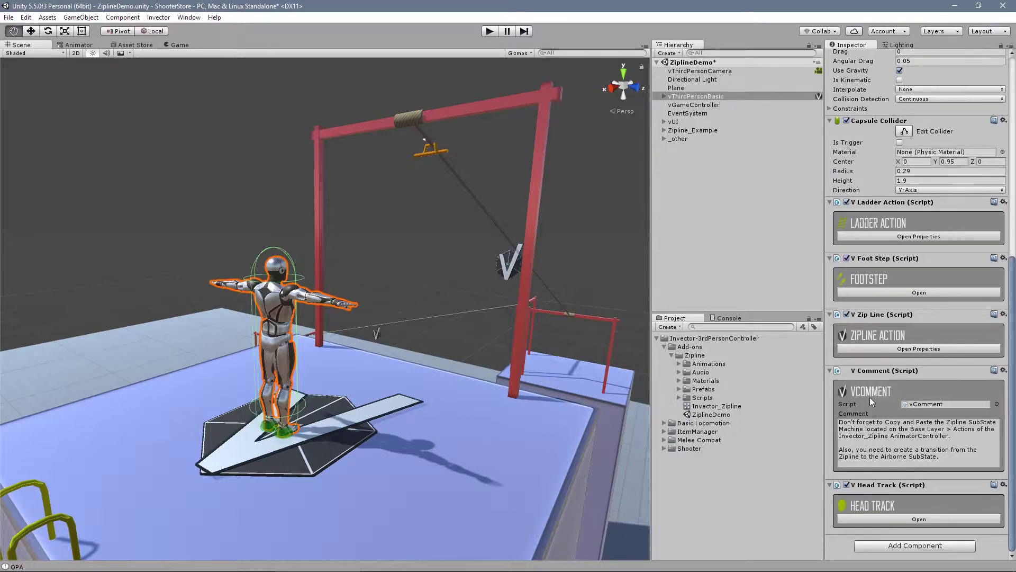
pyautogui.scroll(10, 881, 265)
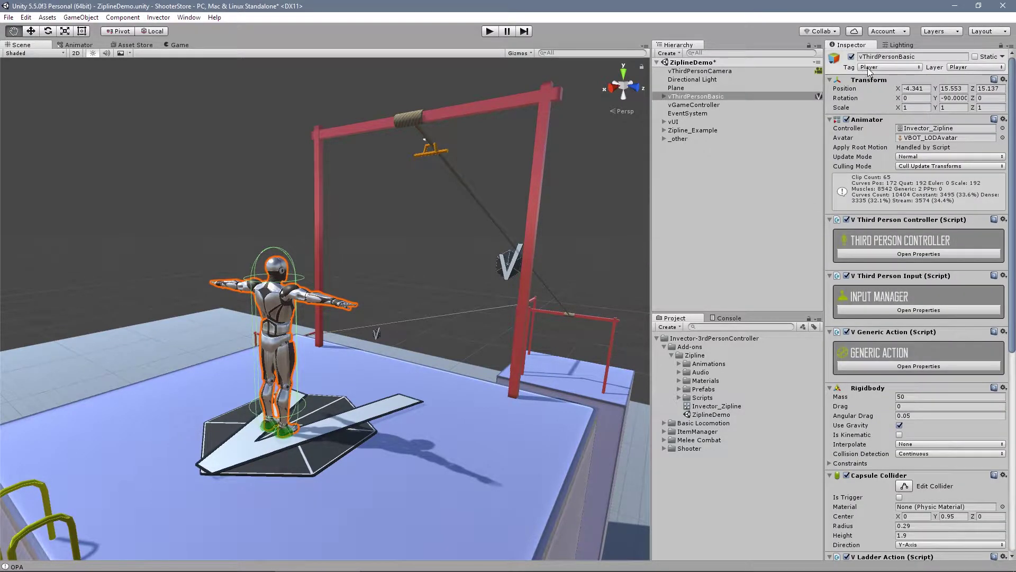
pyautogui.scroll(-10, 873, 254)
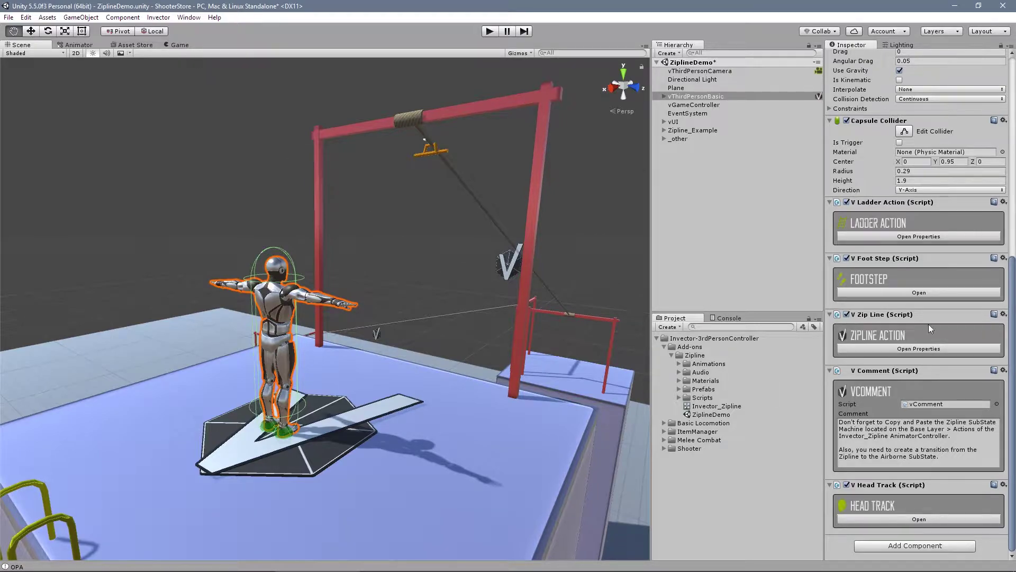
pyautogui.scroll(10, 930, 328)
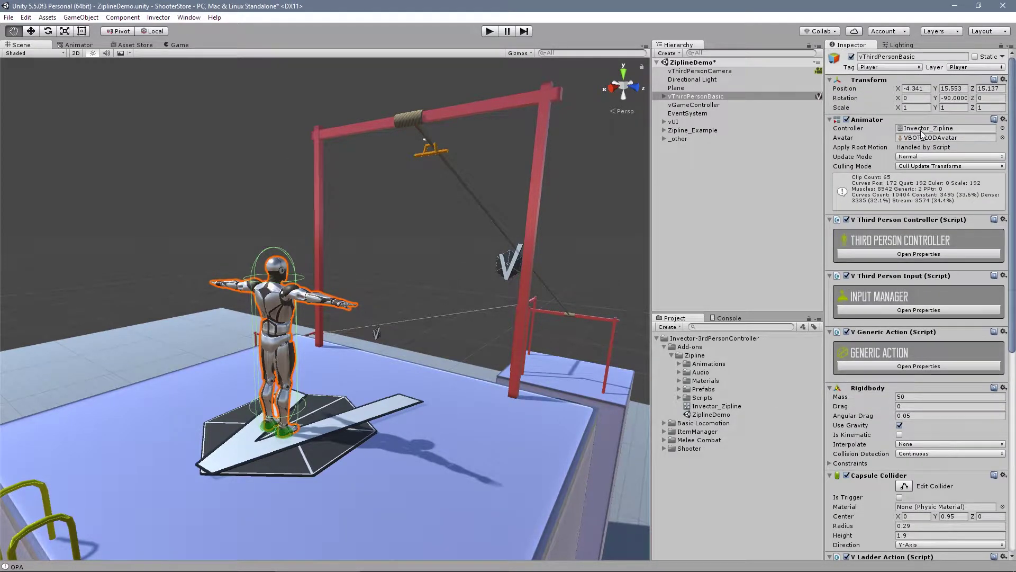
# Locate the character's Invector_Zipline controller and inspect the Zipline sub-state machine inside the Base Layer's Actions in the Animator.
pyautogui.click(922, 128)
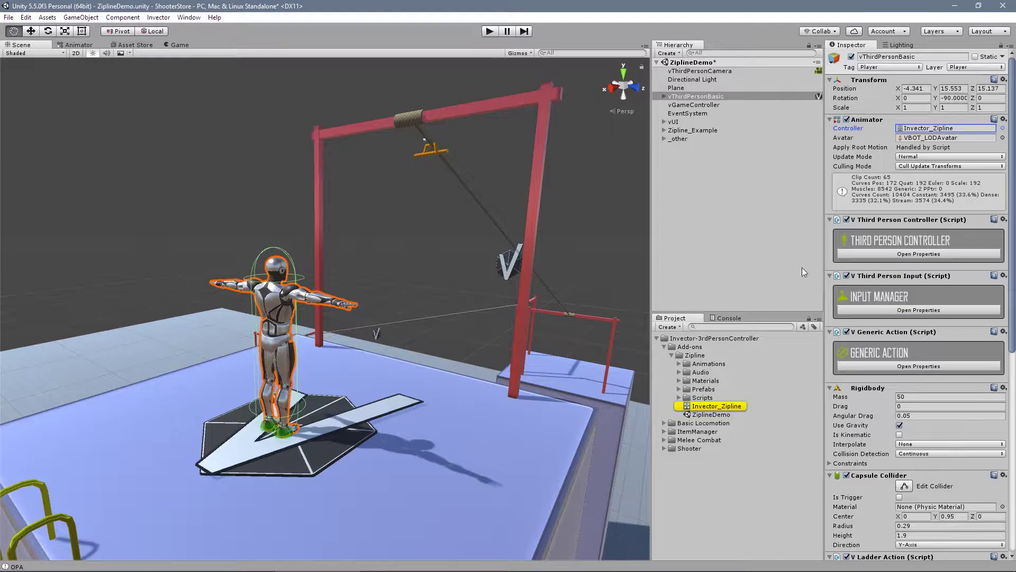
pyautogui.click(719, 406)
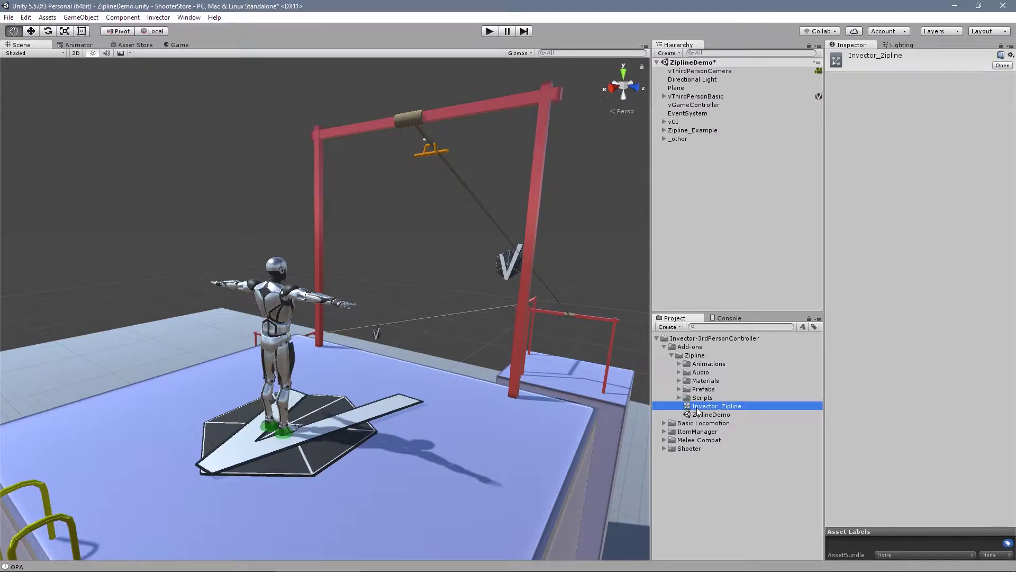
pyautogui.click(76, 46)
pyautogui.moveTo(494, 285); pyautogui.dragTo(401, 250, button='middle')
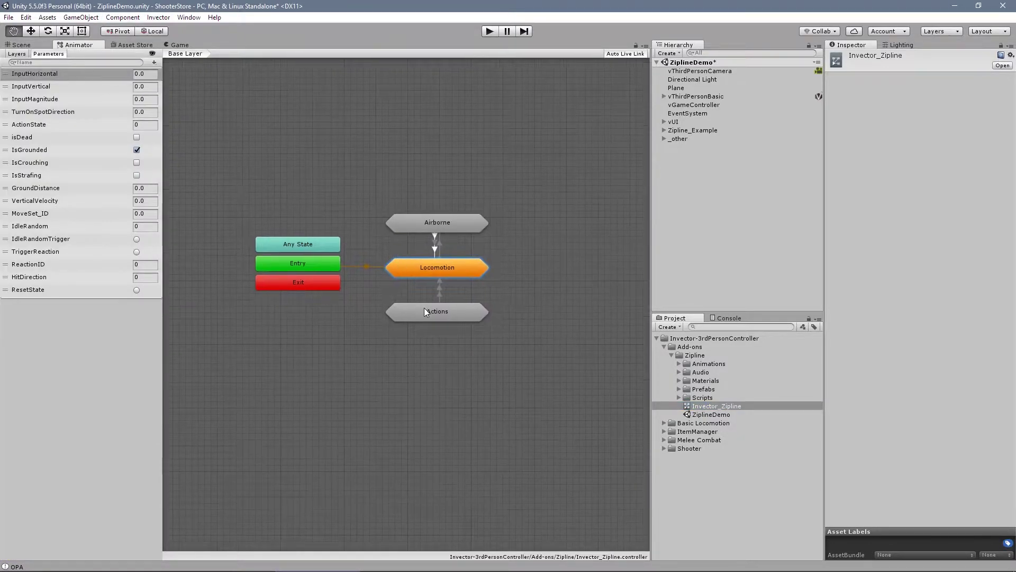
pyautogui.doubleClick(439, 312)
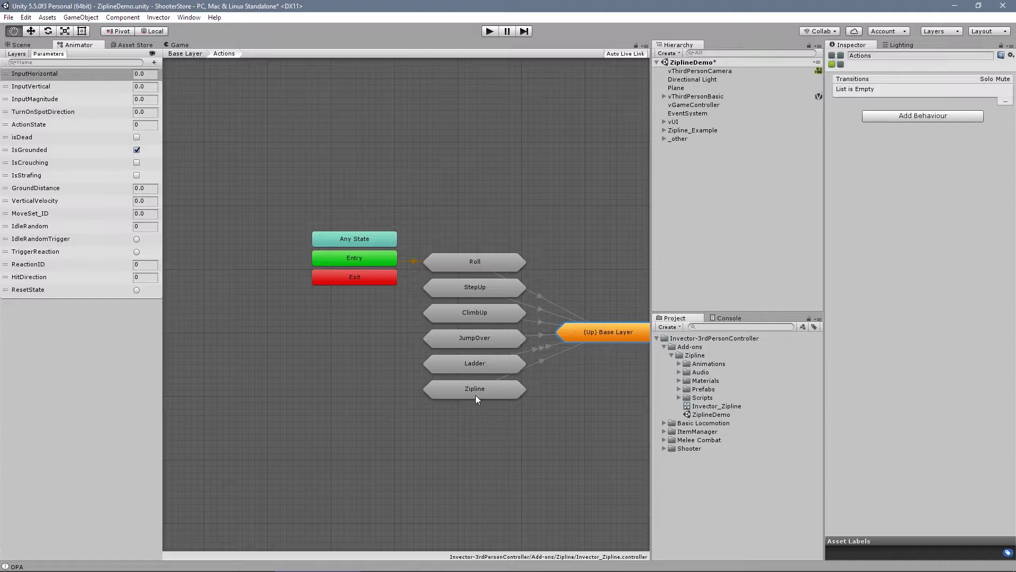
pyautogui.click(476, 395)
pyautogui.rightClick(475, 387)
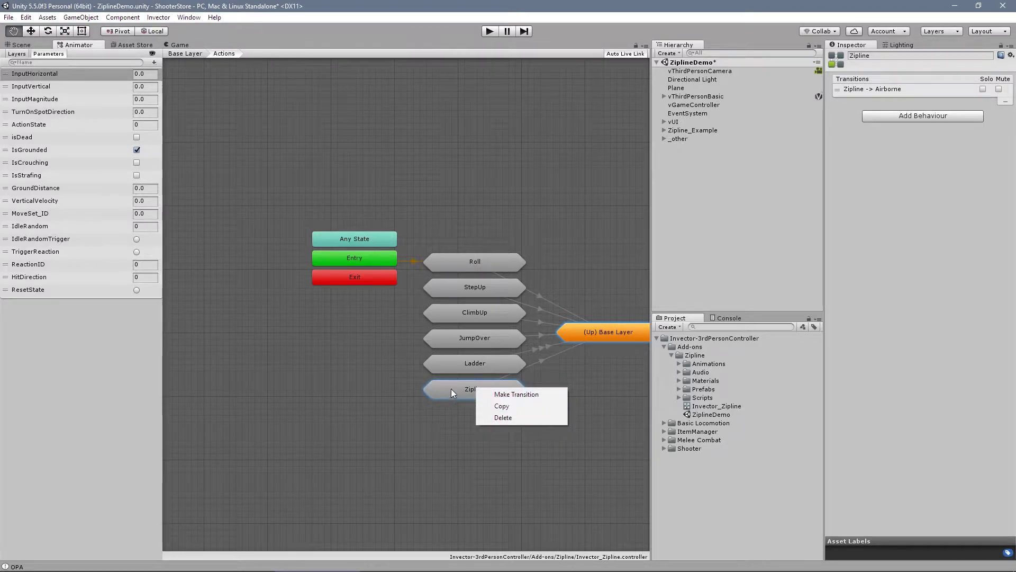
# Review the Zip Line settings of vThirdPersonBasic, then play-test the scene by running and jumping onto the ziplines.
pyautogui.click(686, 98)
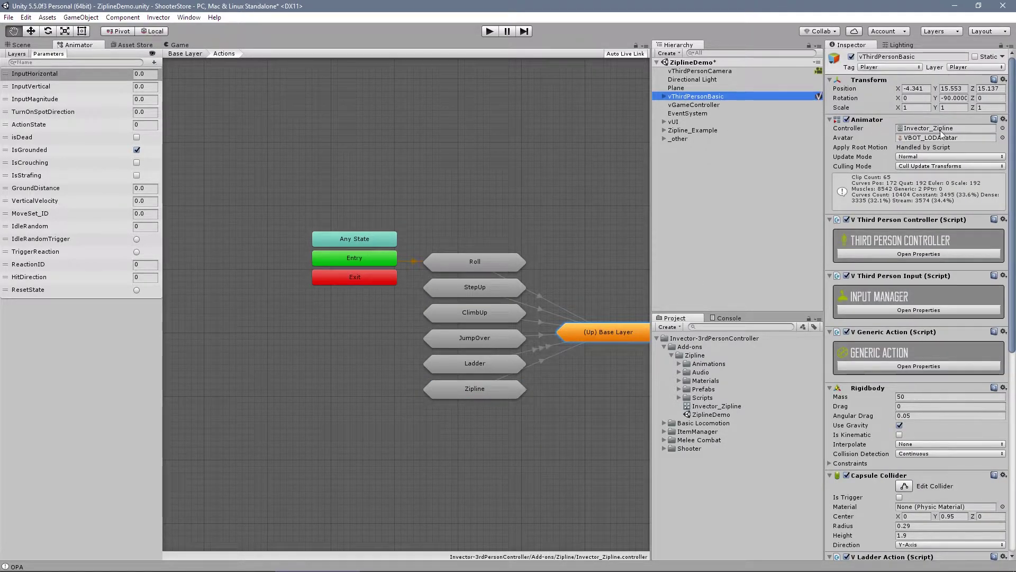
pyautogui.moveTo(1014, 151); pyautogui.dragTo(1014, 342)
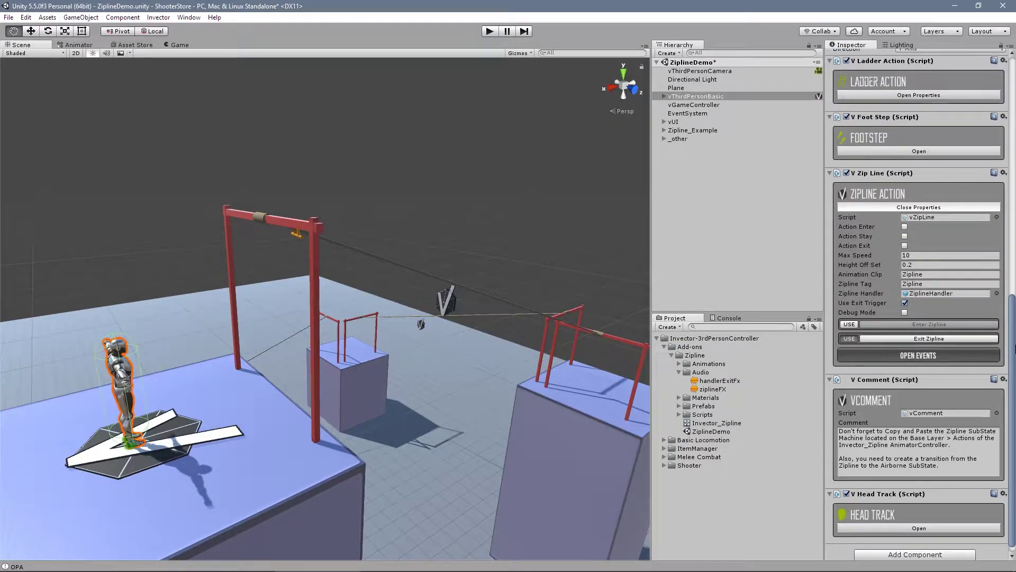
pyautogui.click(491, 31)
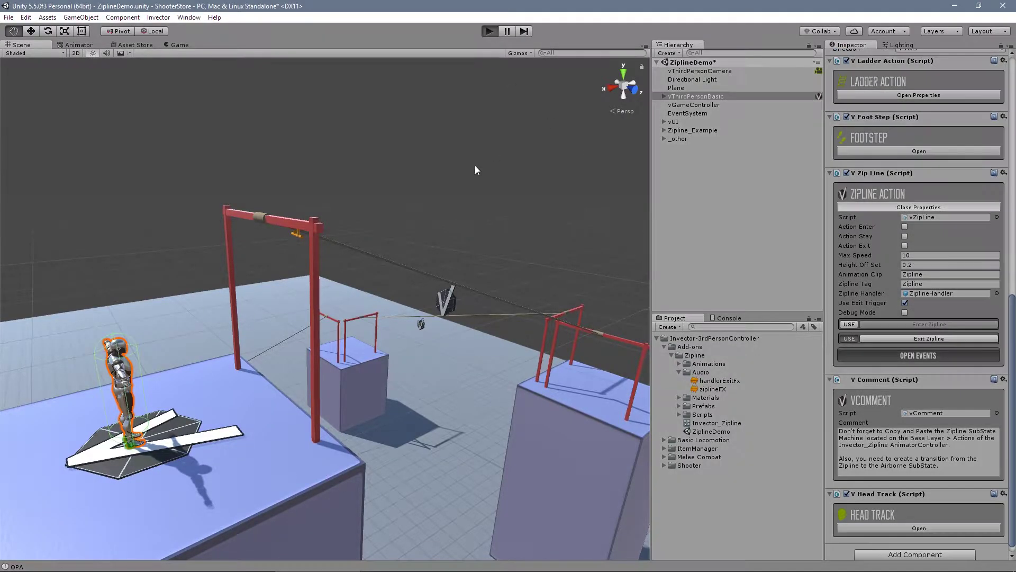
pyautogui.press('w')
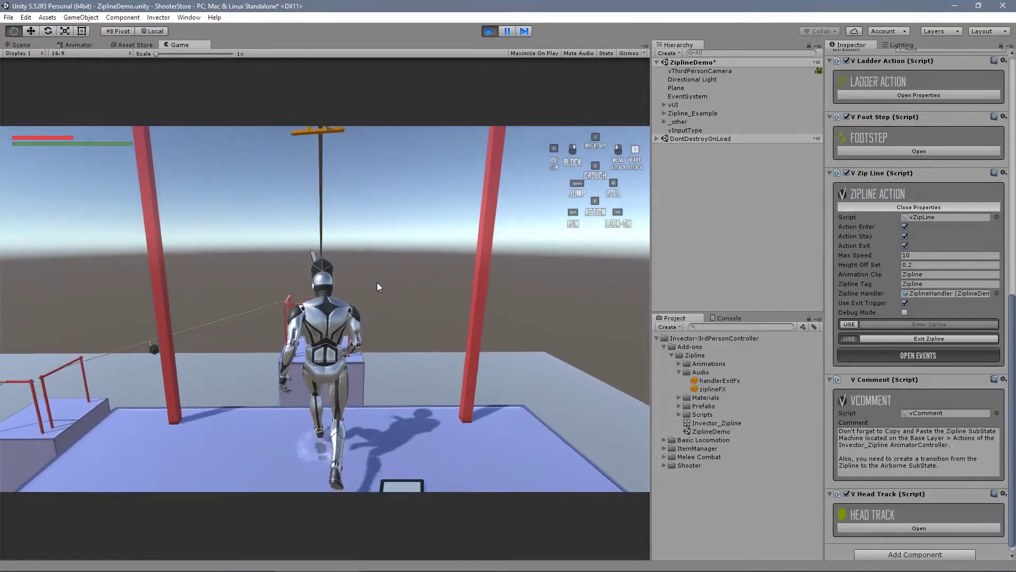
pyautogui.press('space')
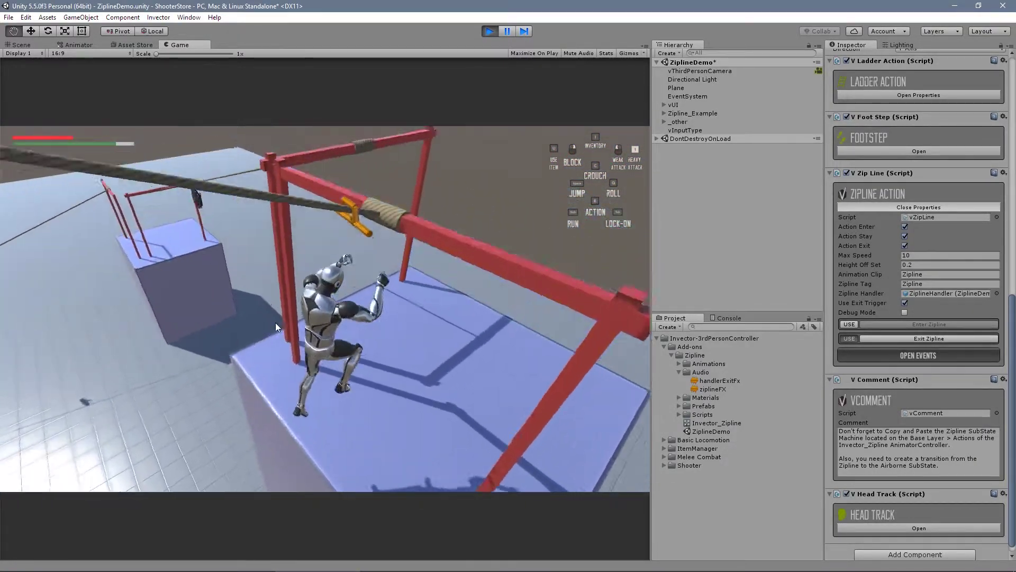
pyautogui.press('w')
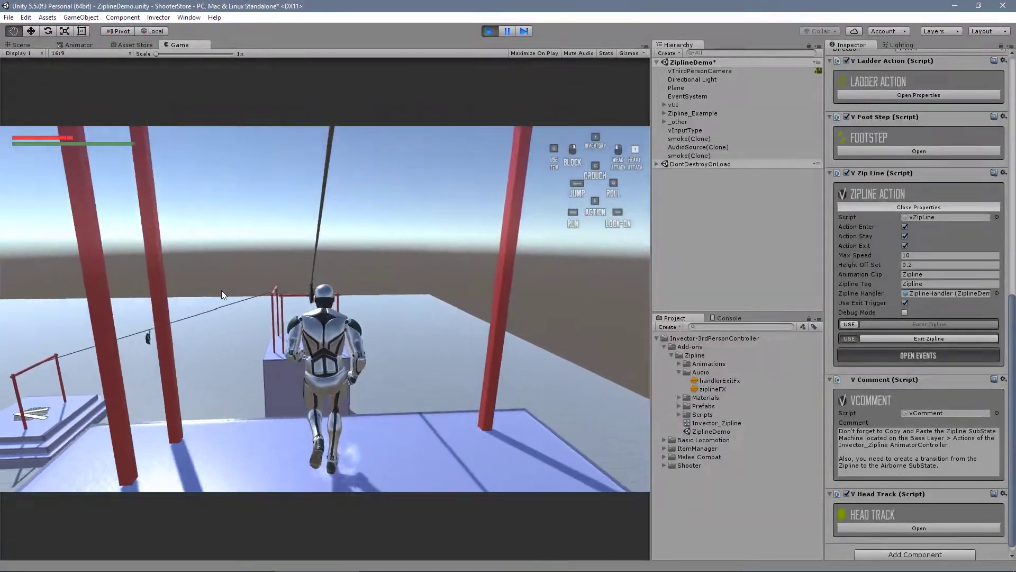
pyautogui.press('space')
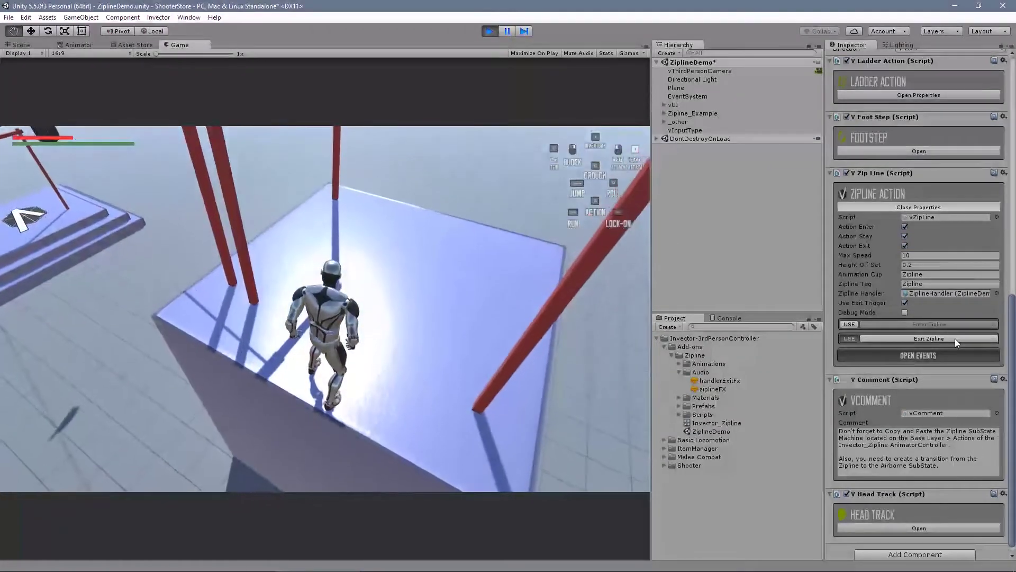
# Expand the Exit Zipline input bindings, run and jump with the character again, and stop play mode.
pyautogui.click(955, 339)
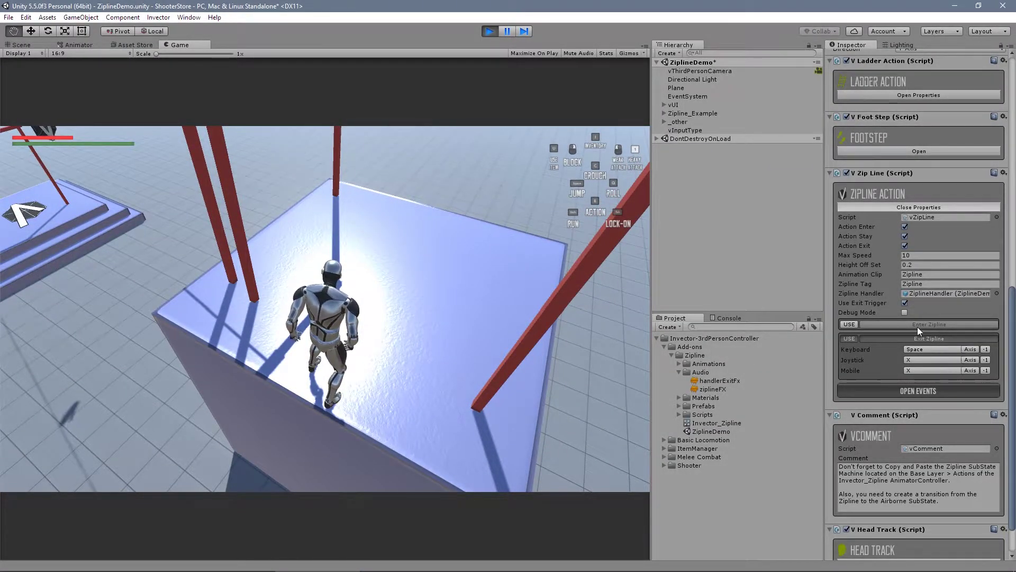
pyautogui.click(851, 325)
pyautogui.click(852, 325)
pyautogui.click(442, 285)
pyautogui.press('w')
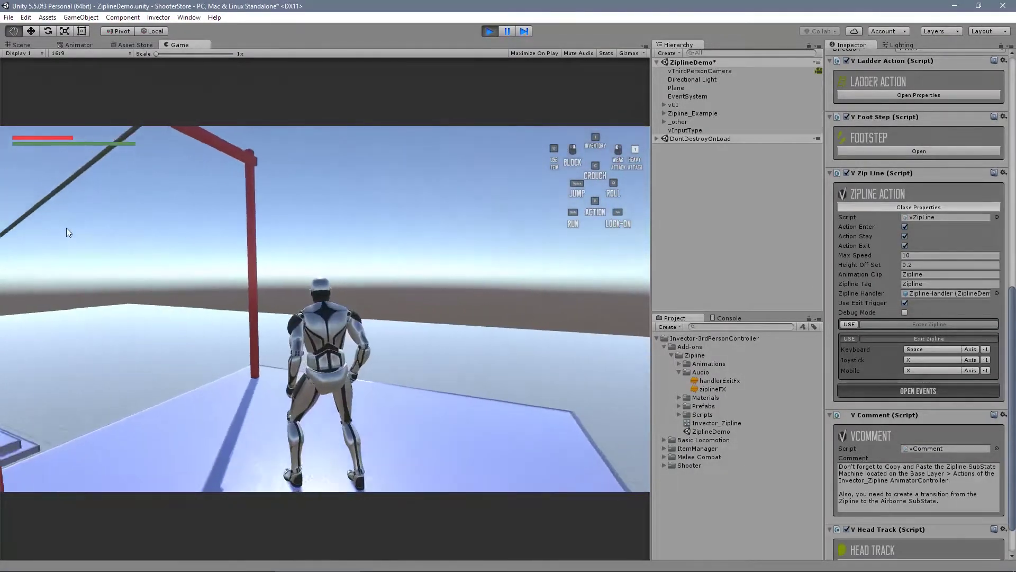
pyautogui.press('w')
pyautogui.press('space')
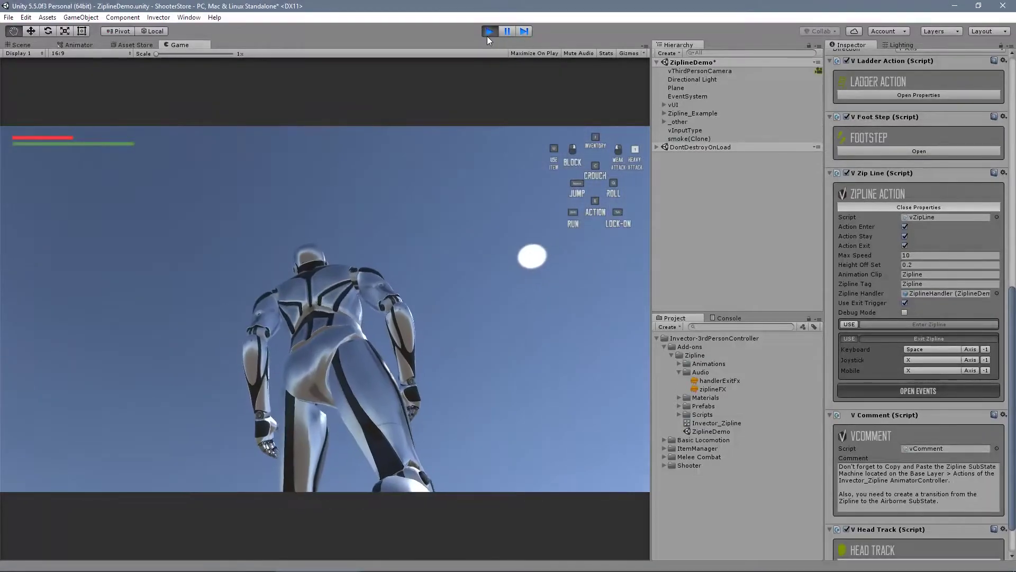
pyautogui.click(489, 31)
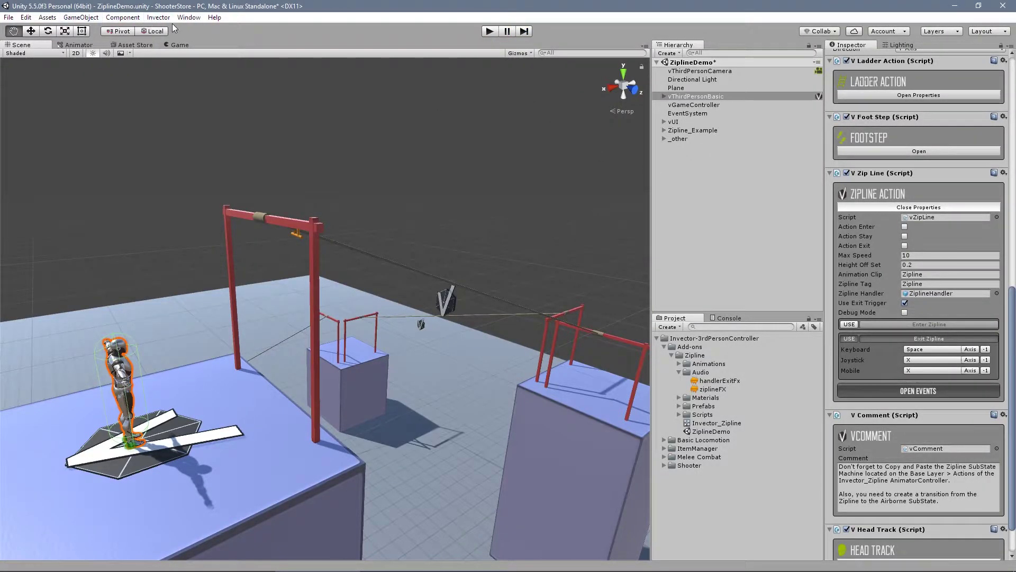
# Start a new basic controller in the Character Creator with vBot@lowpoly as the FBX model.
pyautogui.click(158, 18)
pyautogui.moveTo(186, 30)
pyautogui.click(289, 30)
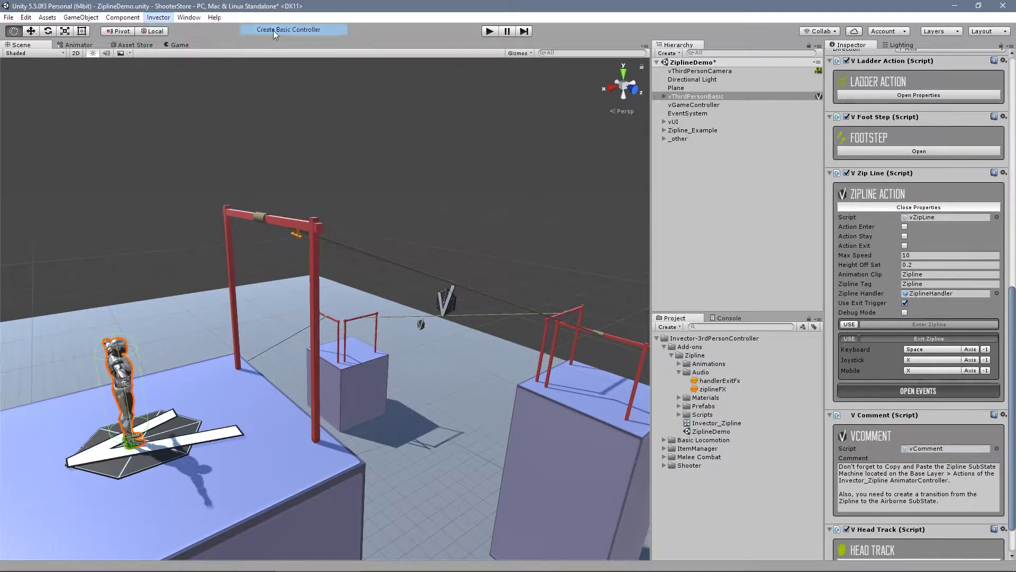
pyautogui.click(407, 156)
pyautogui.write('vbot')
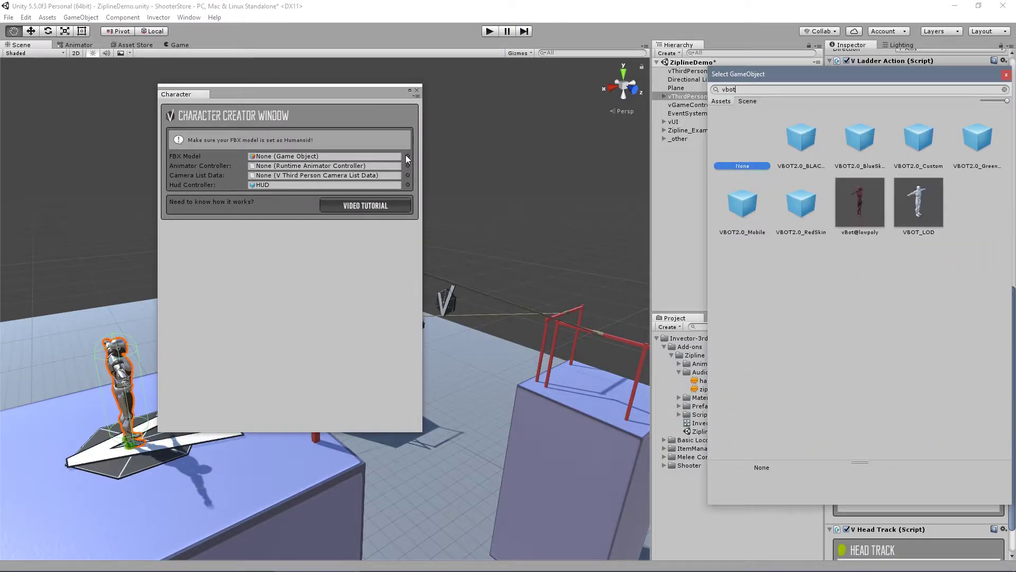
pyautogui.doubleClick(859, 205)
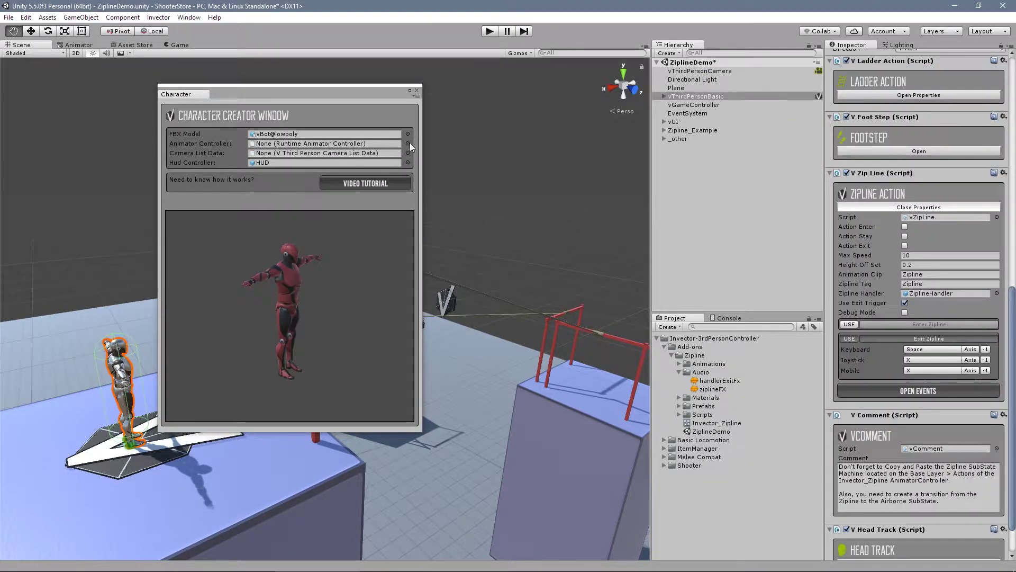
# Assign the Invector_BasicLocomotionv2 animator controller and vBasicLocomotiont@CameraState camera list data, and create the character.
pyautogui.click(408, 144)
pyautogui.doubleClick(778, 118)
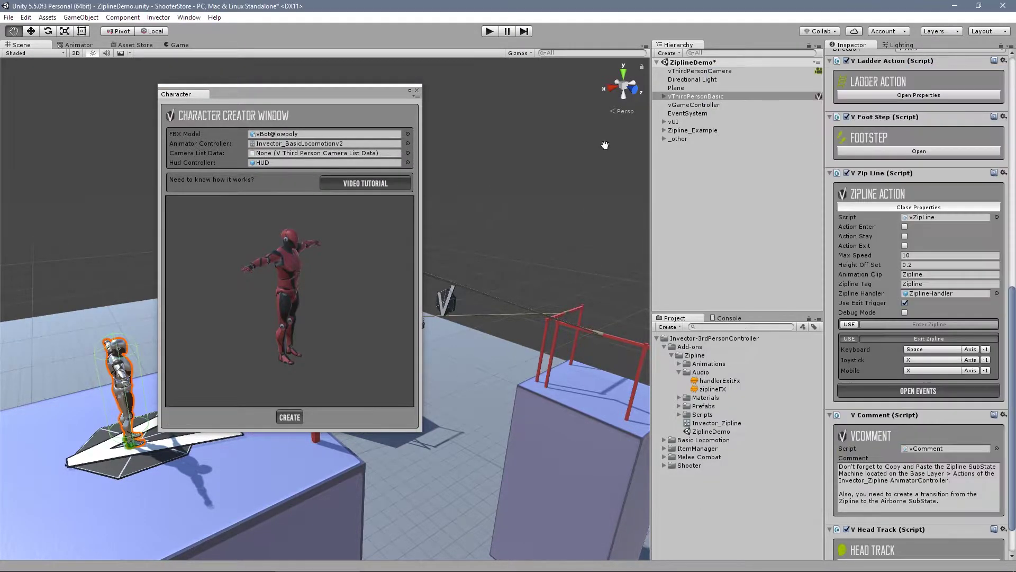
pyautogui.click(407, 153)
pyautogui.doubleClick(737, 127)
pyautogui.click(290, 417)
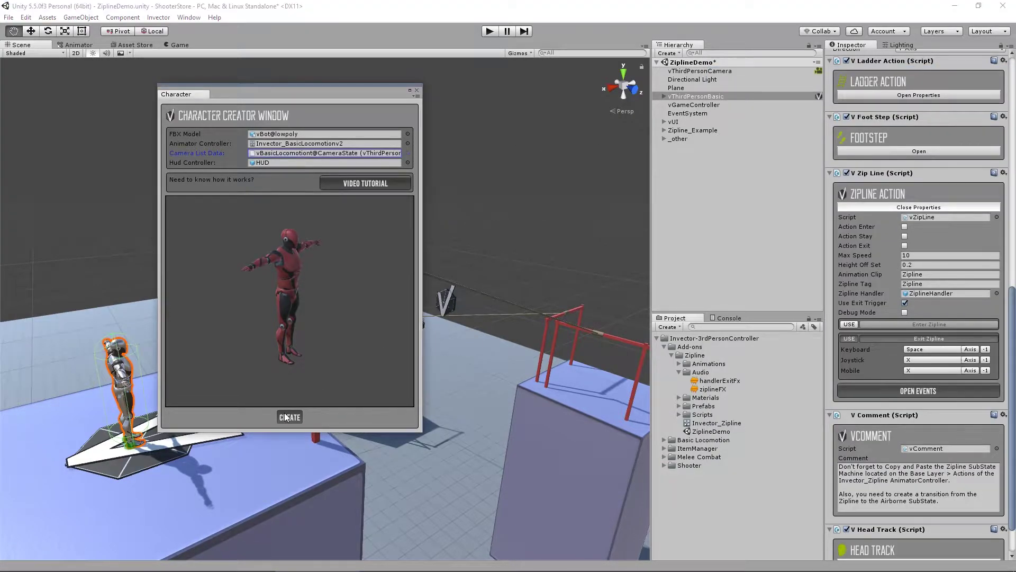
# Move the new vThirdPersonBasic onto the platform beside the original character and rotate it to -90 on the Y axis.
pyautogui.click(714, 148)
pyautogui.scroll(-8, 390, 302)
pyautogui.keyDown('alt'); pyautogui.moveTo(389, 302); pyautogui.dragTo(452, 338); pyautogui.keyUp('alt')
pyautogui.moveTo(100, 517); pyautogui.dragTo(354, 386)
pyautogui.press('f')
pyautogui.press('e')
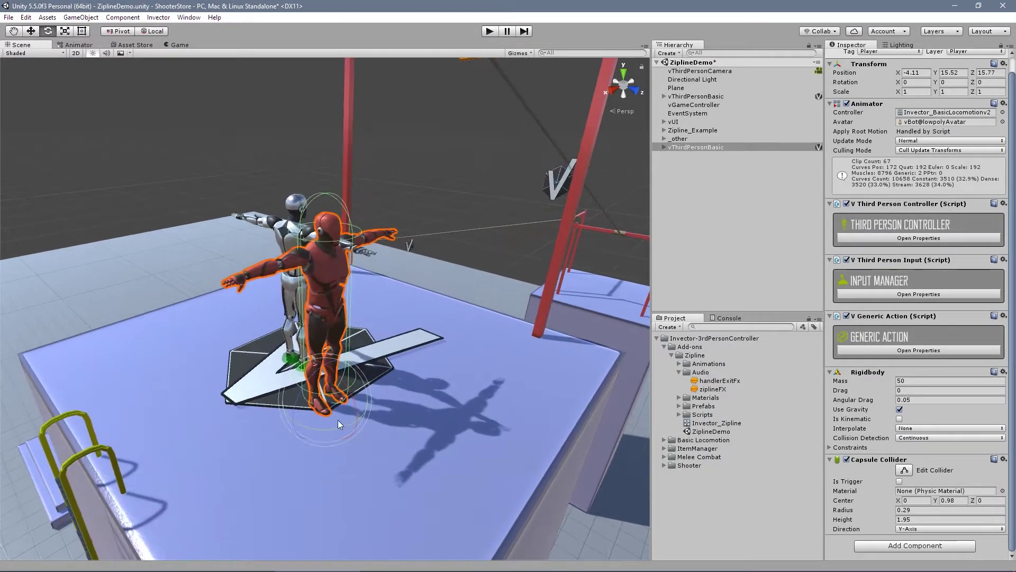
pyautogui.moveTo(337, 420); pyautogui.dragTo(475, 411)
pyautogui.press('w')
pyautogui.scroll(-8, 413, 274)
pyautogui.keyDown('alt'); pyautogui.moveTo(217, 334); pyautogui.dragTo(272, 356); pyautogui.keyUp('alt')
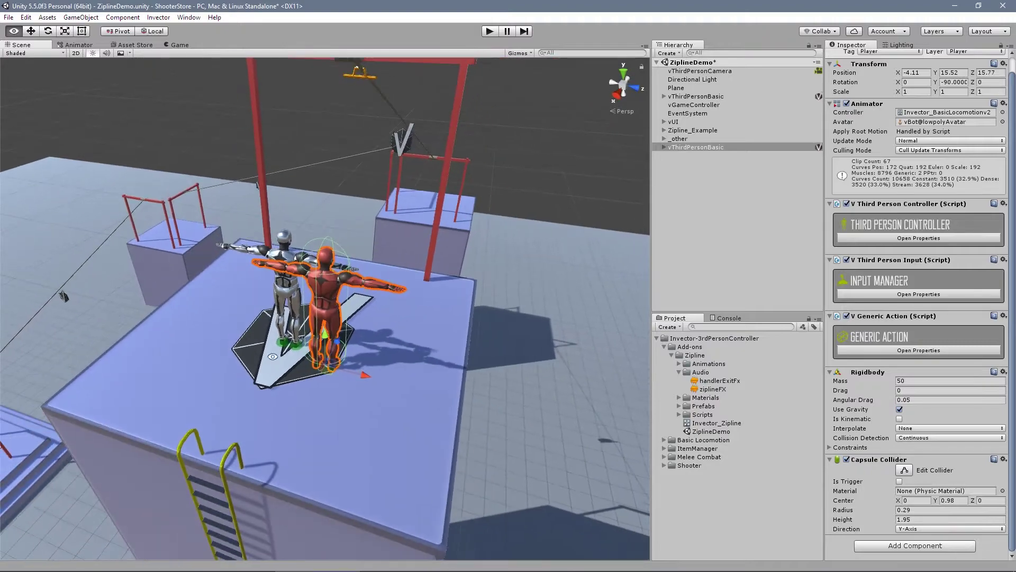
# Copy the original character's Transform component and paste its values onto the new vThirdPersonBasic.
pyautogui.click(710, 98)
pyautogui.click(1003, 63)
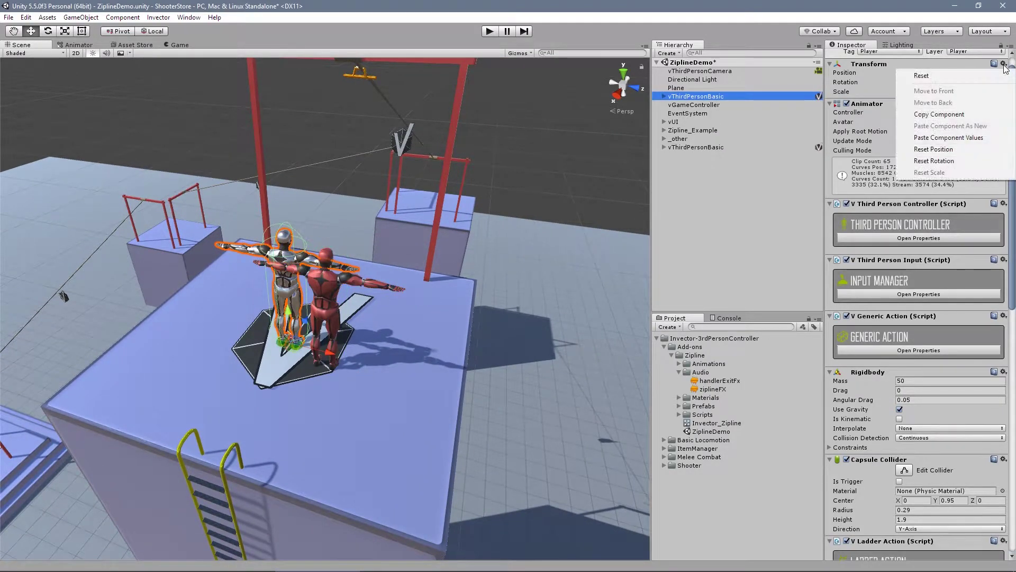
pyautogui.click(990, 117)
pyautogui.click(760, 147)
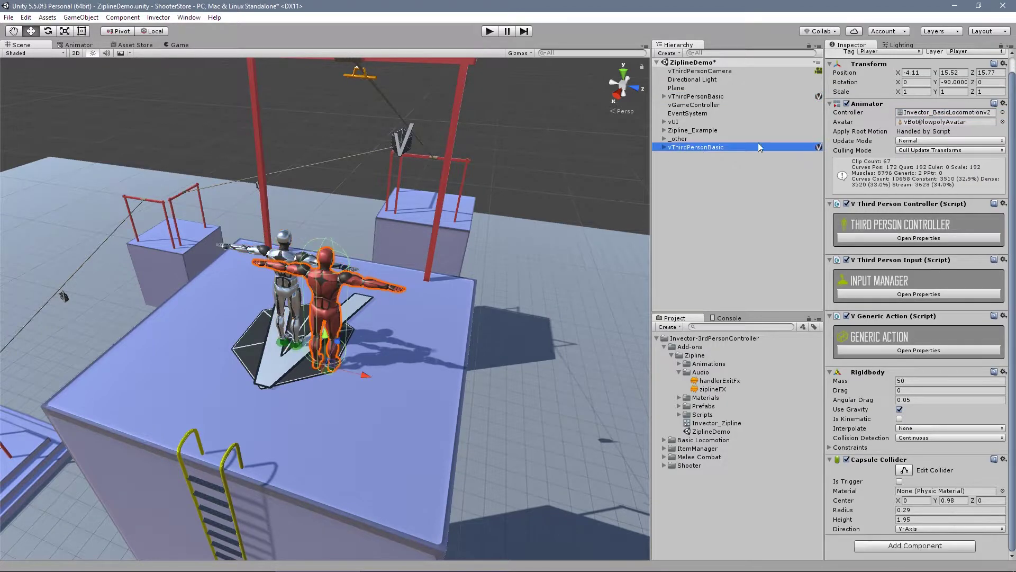
pyautogui.click(1004, 63)
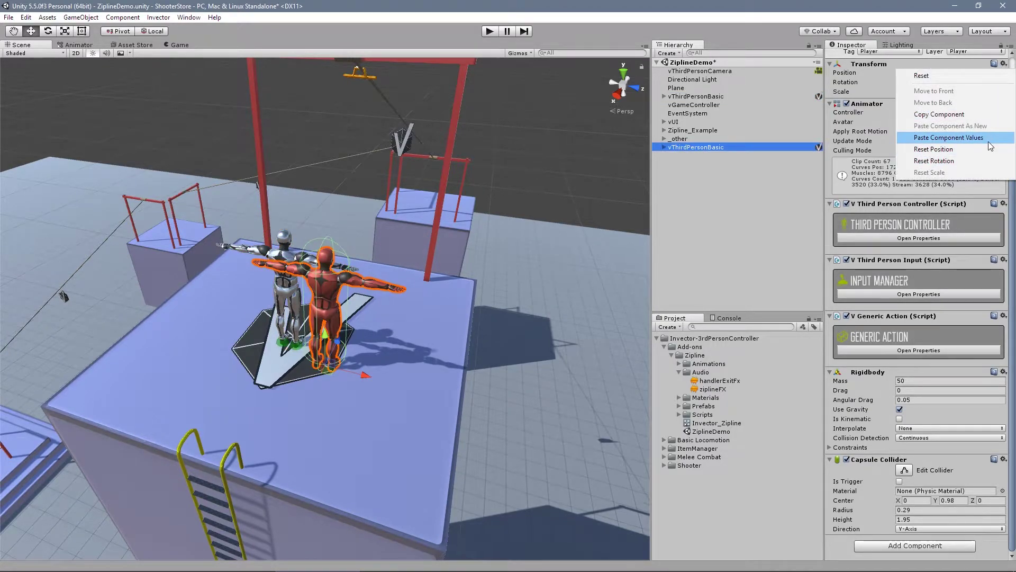
pyautogui.click(988, 141)
pyautogui.keyDown('alt'); pyautogui.moveTo(346, 251); pyautogui.dragTo(441, 242); pyautogui.keyUp('alt')
pyautogui.scroll(10, 441, 242)
pyautogui.scroll(-4, 440, 242)
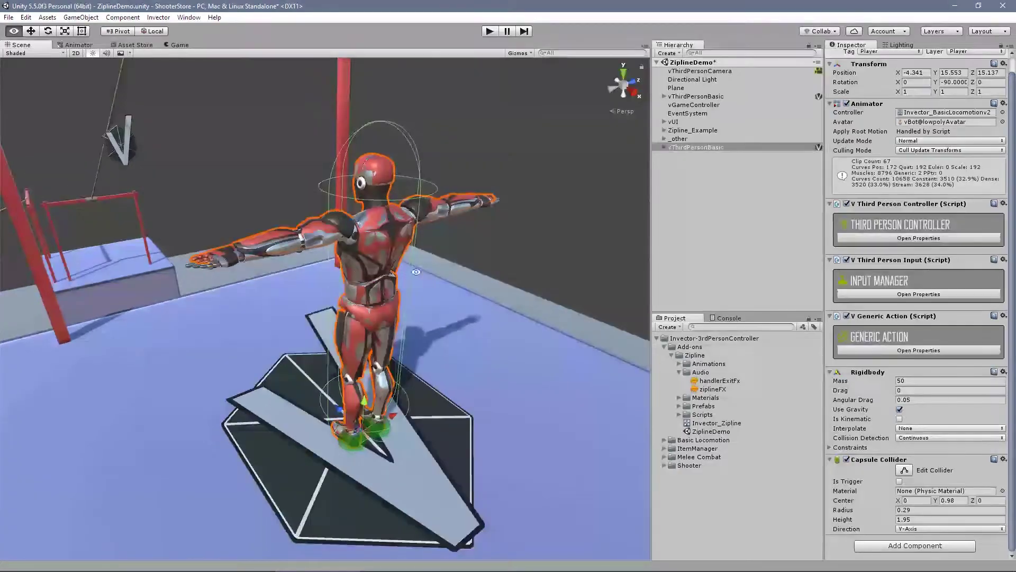
pyautogui.scroll(-3, 442, 242)
pyautogui.keyDown('alt'); pyautogui.moveTo(442, 242); pyautogui.dragTo(293, 265); pyautogui.keyUp('alt')
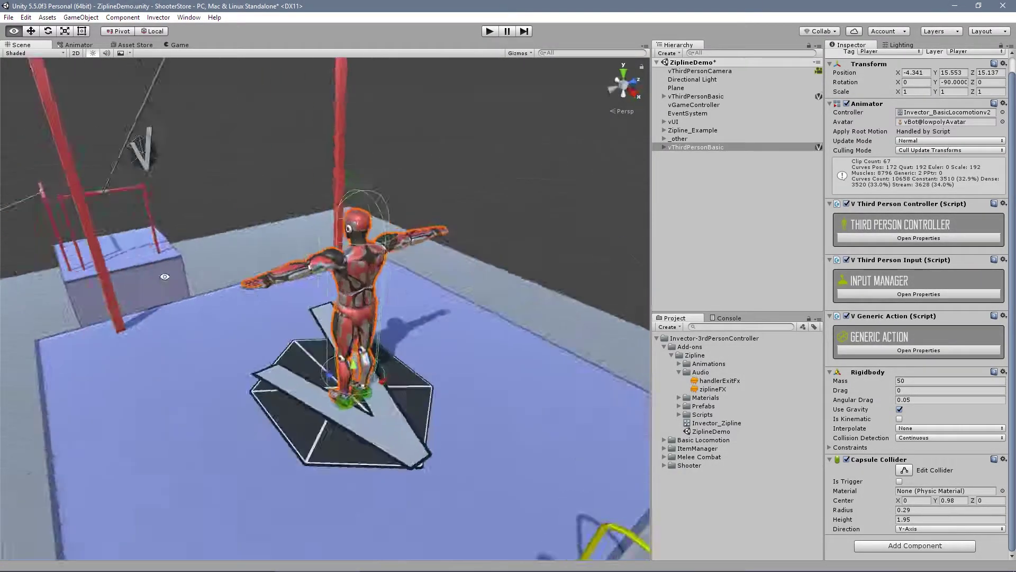
pyautogui.keyDown('alt'); pyautogui.moveTo(164, 276); pyautogui.dragTo(708, 151); pyautogui.keyUp('alt')
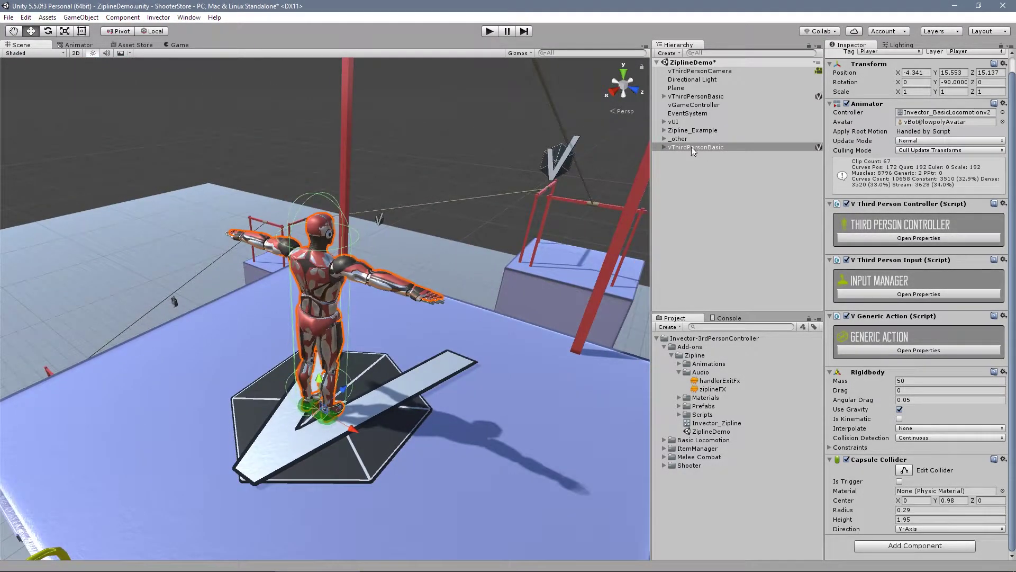
# Copy the V Zip Line component from the original character and paste it as new on the new vThirdPersonBasic.
pyautogui.click(688, 97)
pyautogui.scroll(-3, 964, 254)
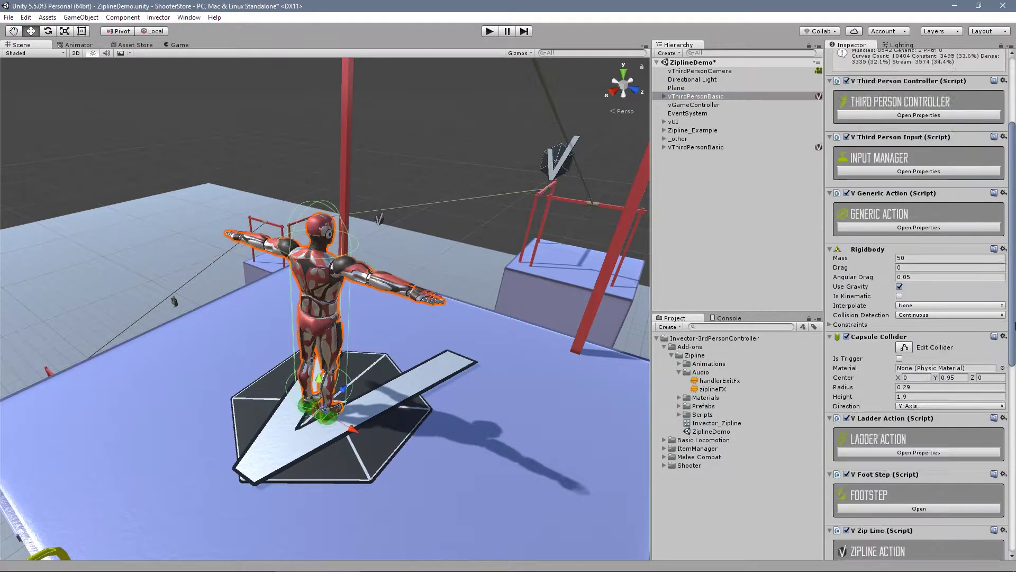
pyautogui.moveTo(1014, 326); pyautogui.dragTo(1011, 390)
pyautogui.click(1004, 129)
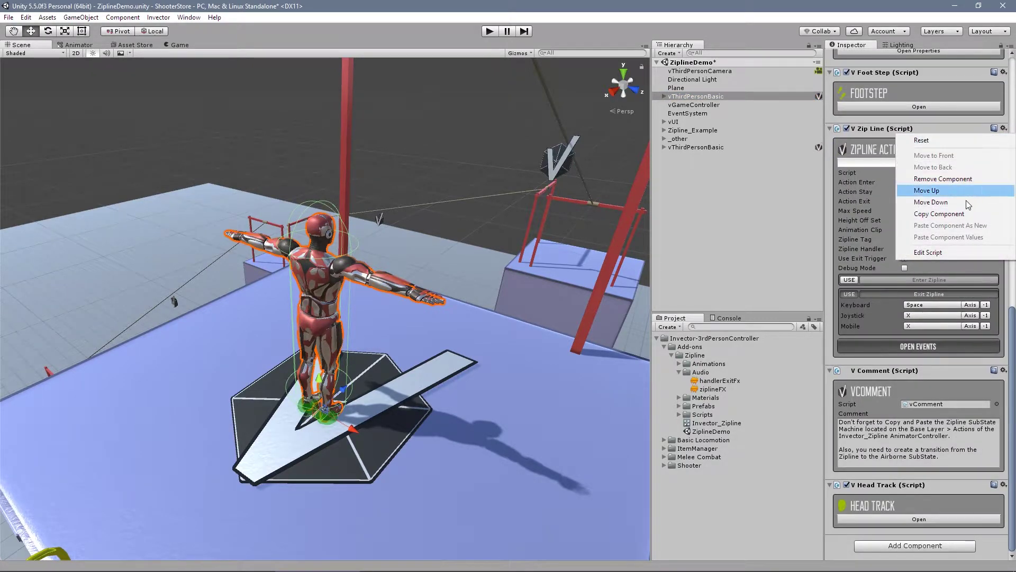
pyautogui.click(960, 220)
pyautogui.click(707, 147)
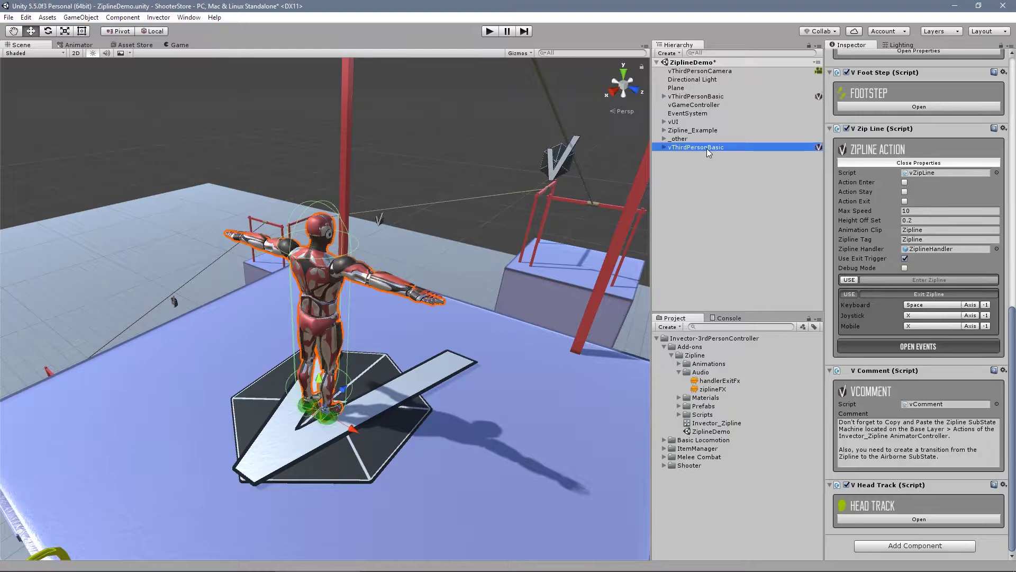
pyautogui.click(1004, 204)
pyautogui.click(967, 301)
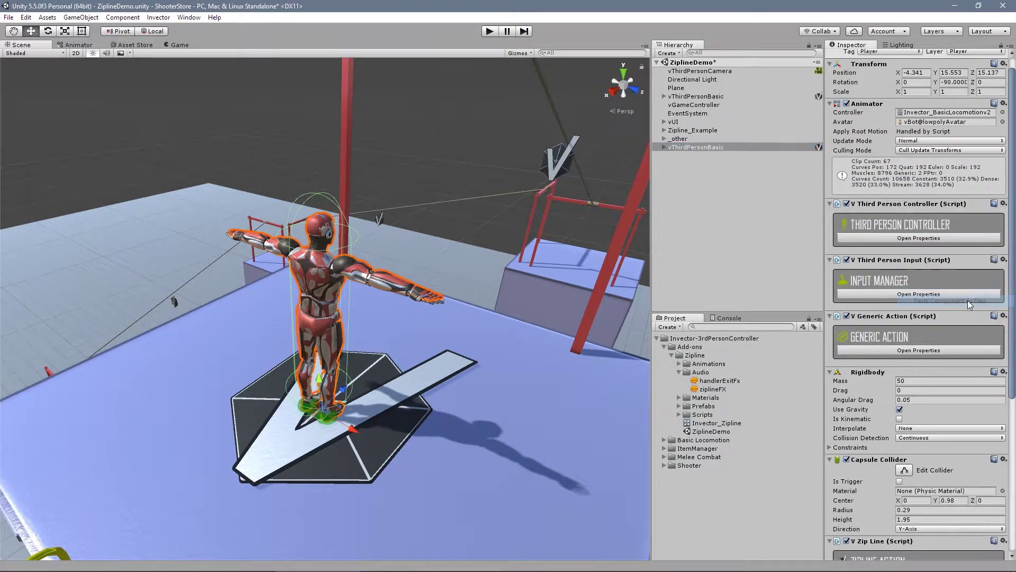
# Review the new character's Zip Line events and locate the ZiplineHandler object used by On Zipline Enter.
pyautogui.scroll(-5, 964, 303)
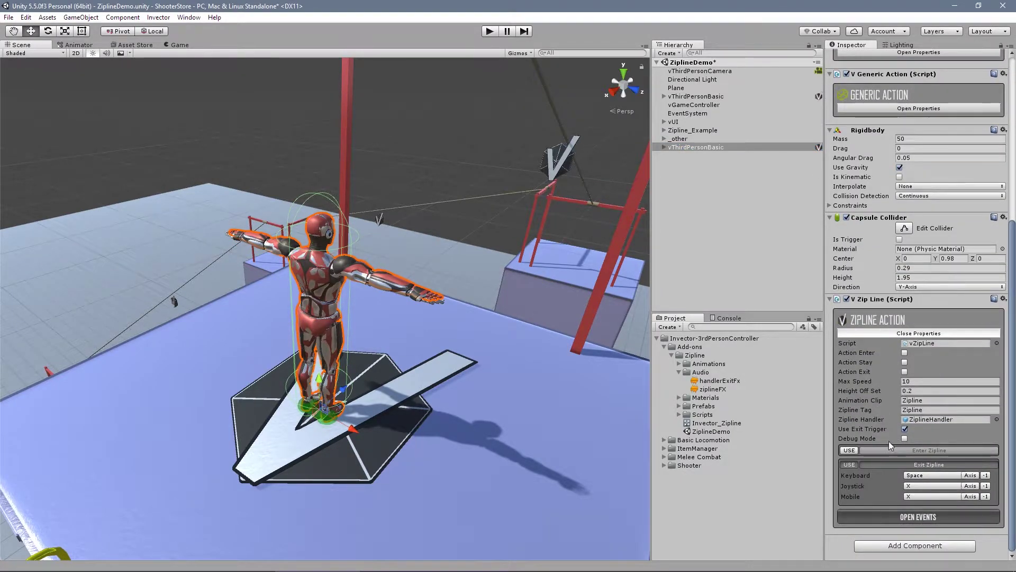
pyautogui.click(887, 516)
pyautogui.scroll(-4, 920, 418)
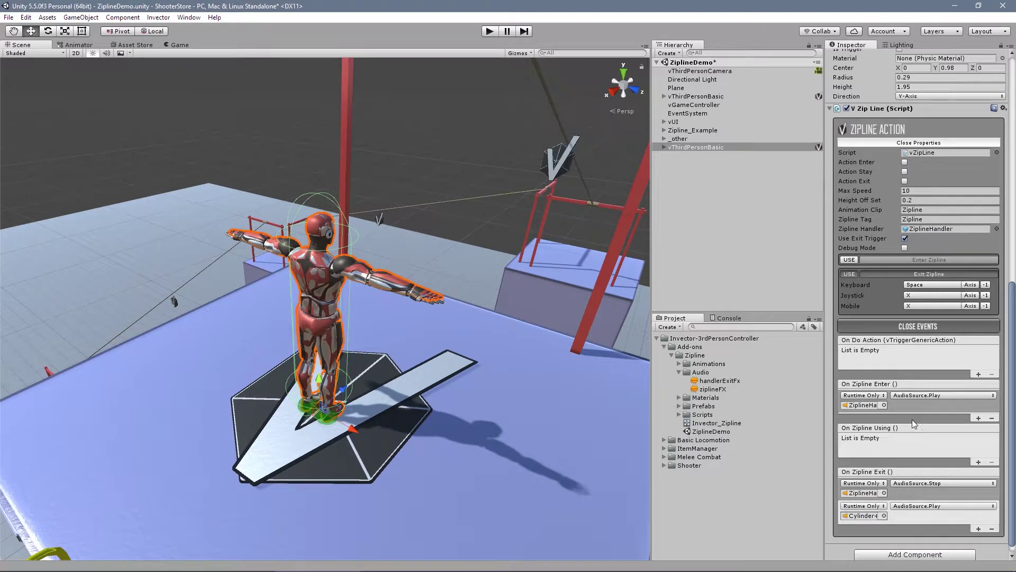
pyautogui.click(868, 405)
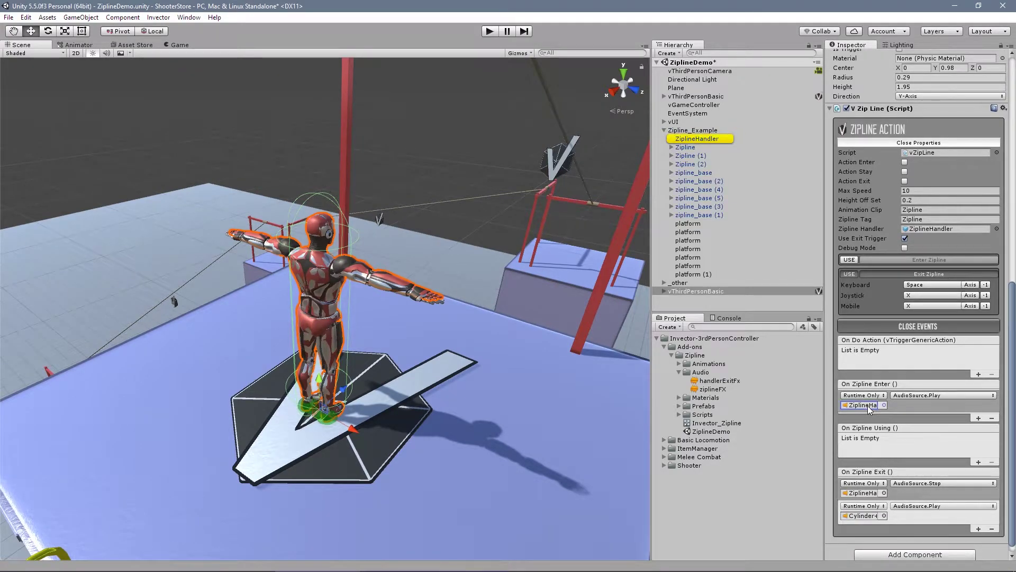
pyautogui.click(663, 96)
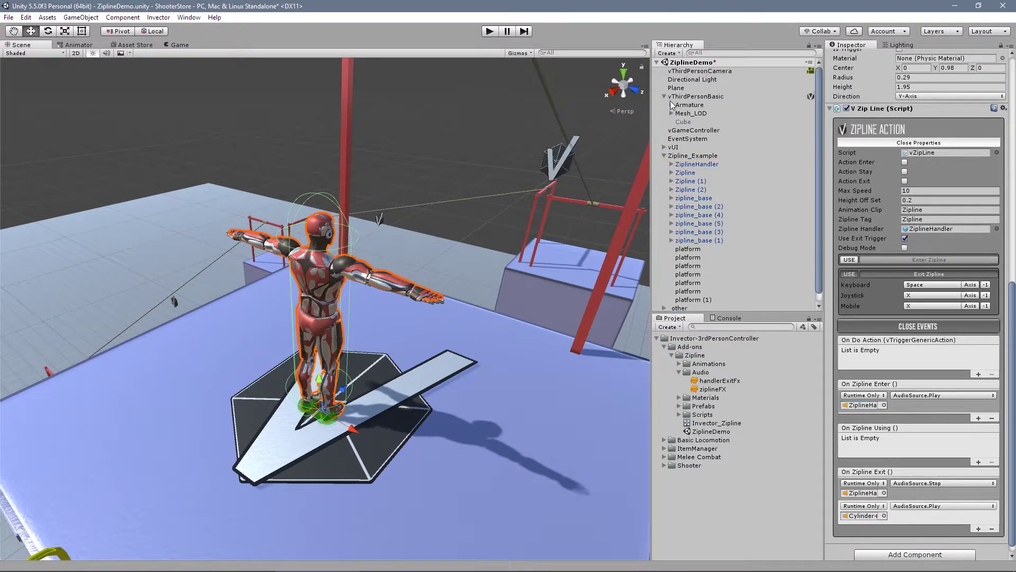
pyautogui.click(663, 97)
pyautogui.hotkey('ctrl', 'd')
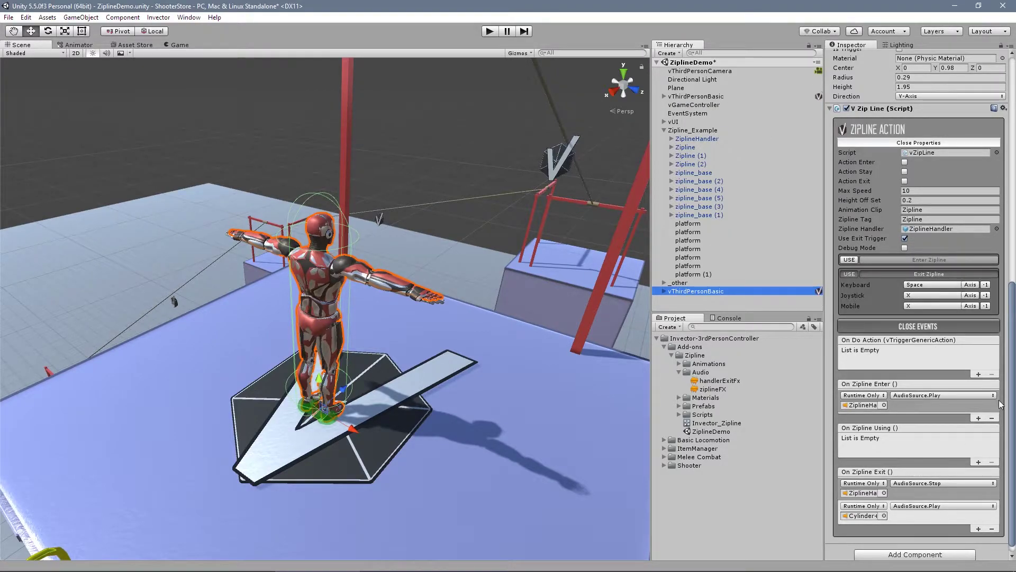
pyautogui.click(879, 326)
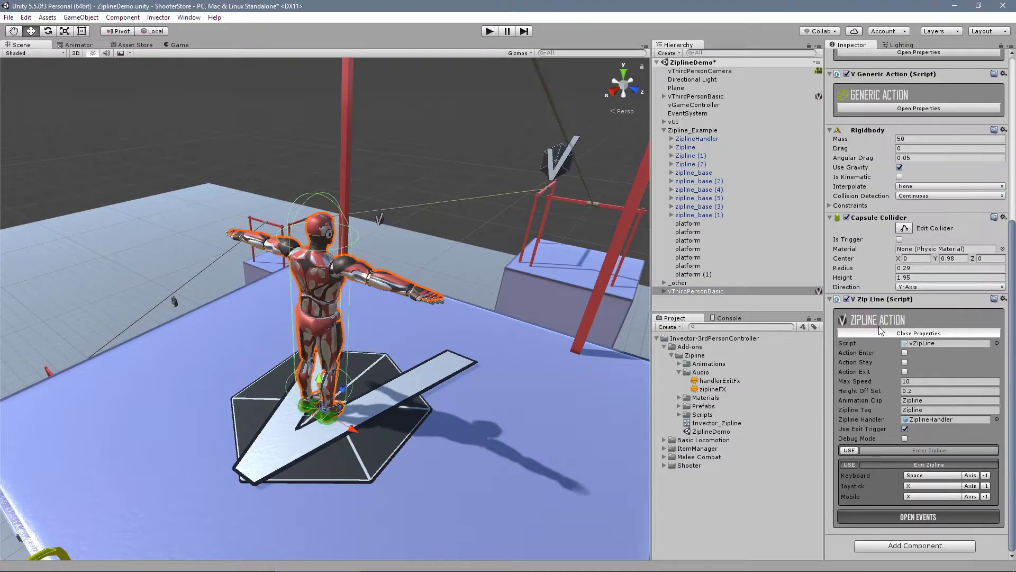
pyautogui.scroll(8, 879, 326)
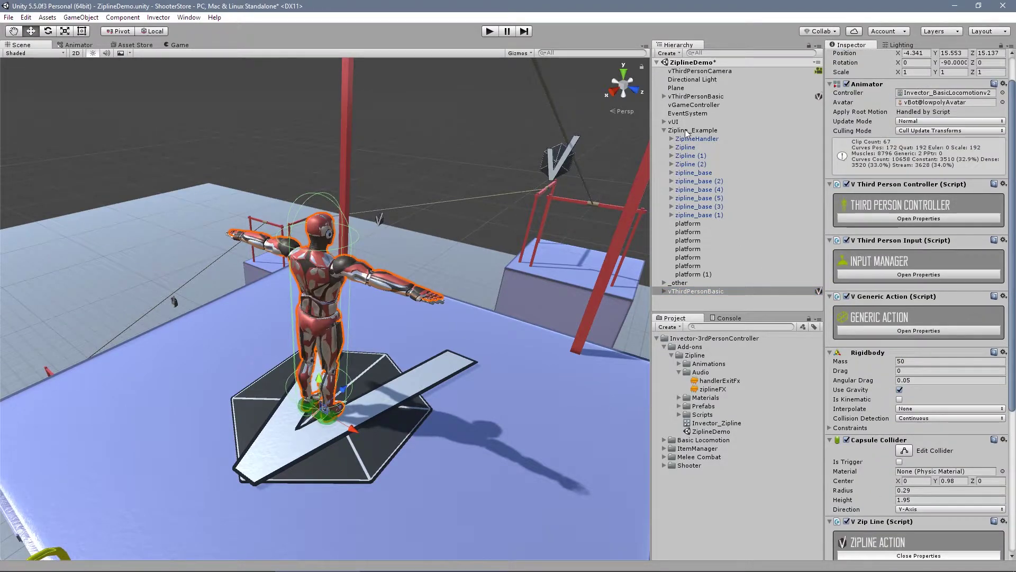
# Delete the original vThirdPersonBasic character from the scene.
pyautogui.click(688, 97)
pyautogui.press('Delete')
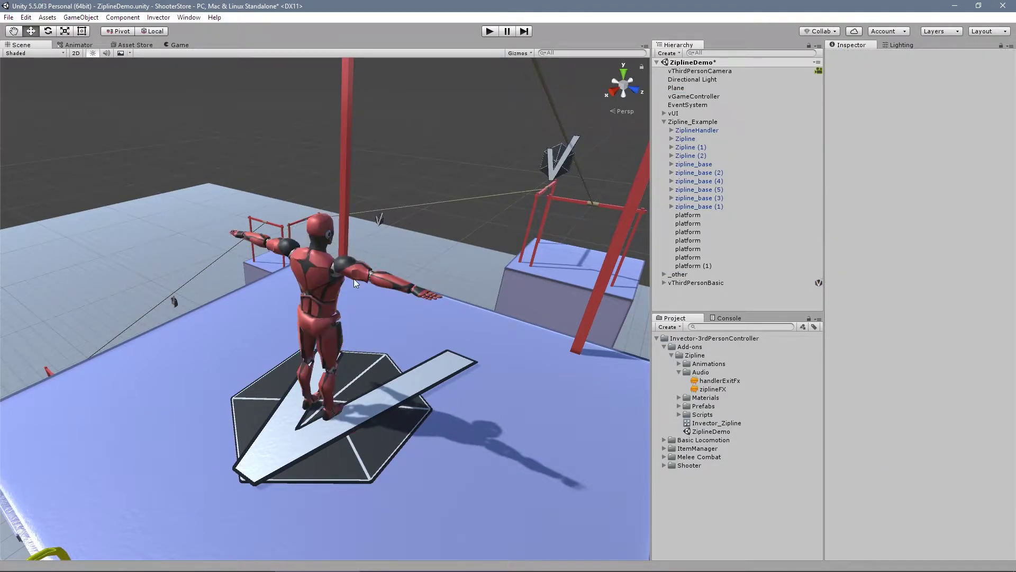
pyautogui.keyDown('alt'); pyautogui.moveTo(355, 283); pyautogui.dragTo(438, 291); pyautogui.keyUp('alt')
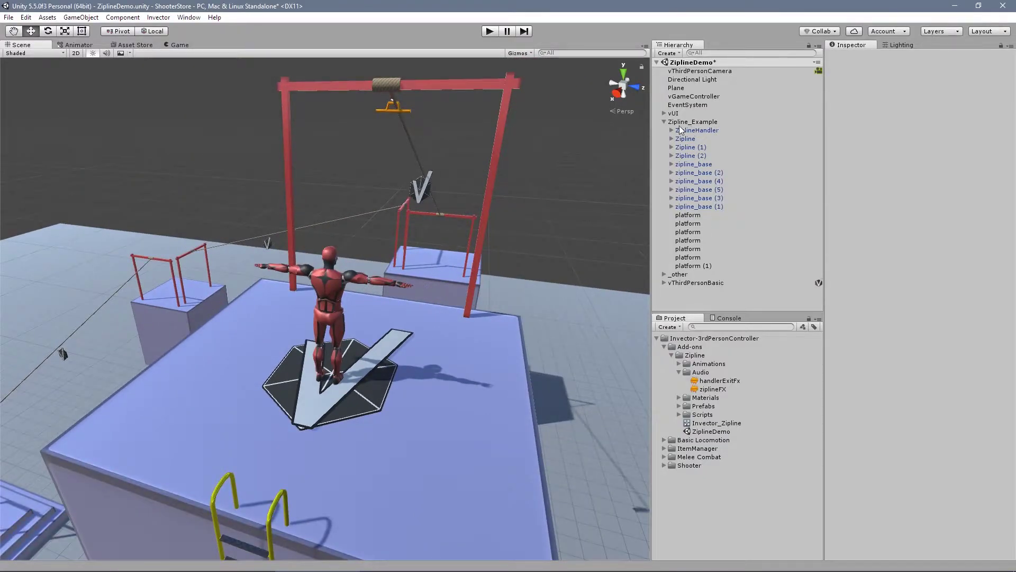
# Copy the Zipline sub-state machine from the Invector_Zipline controller and paste it under Swimming in the Actions of Invector_BasicLocomotionv2.
pyautogui.click(80, 45)
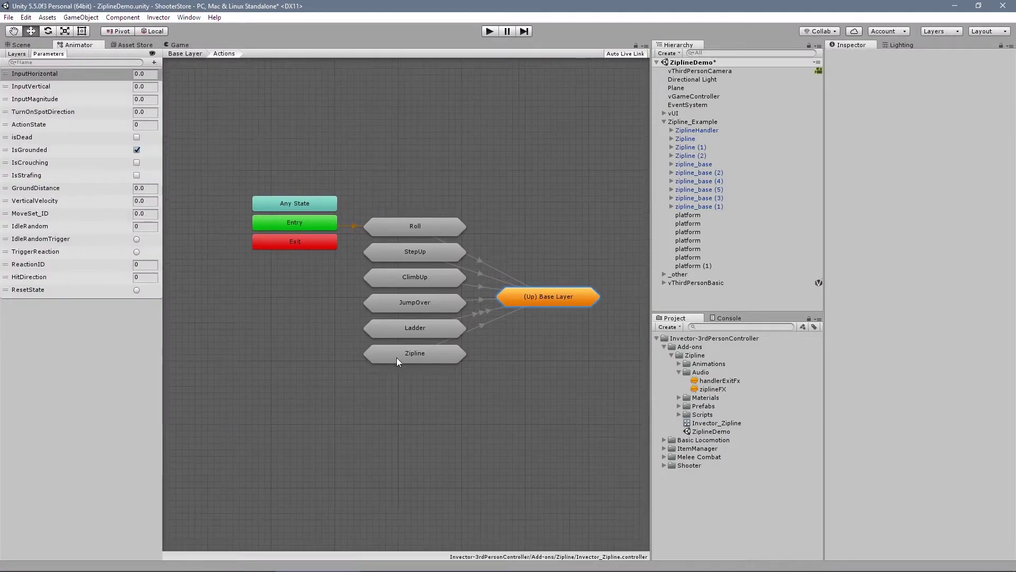
pyautogui.rightClick(405, 351)
pyautogui.click(426, 371)
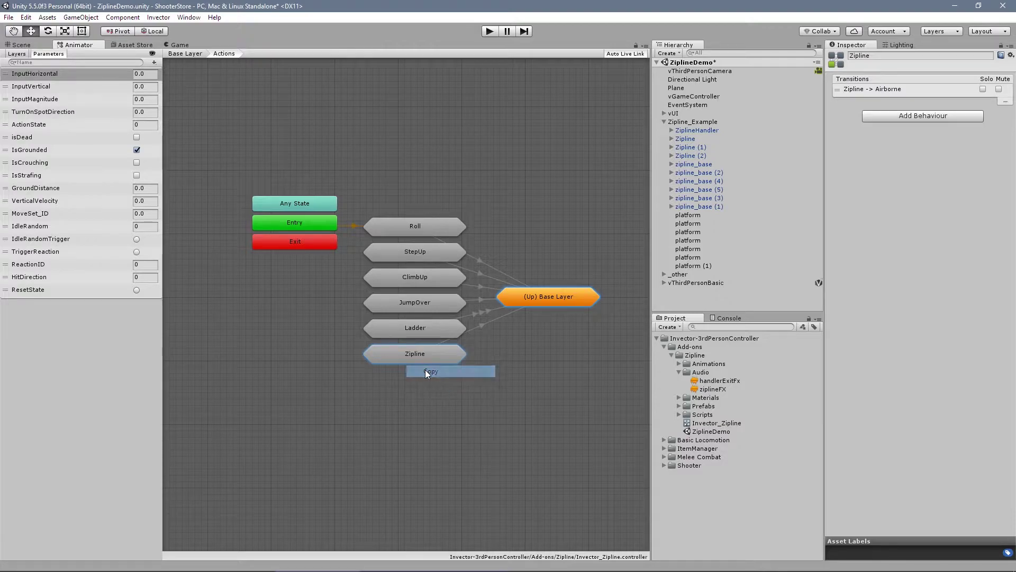
pyautogui.click(697, 283)
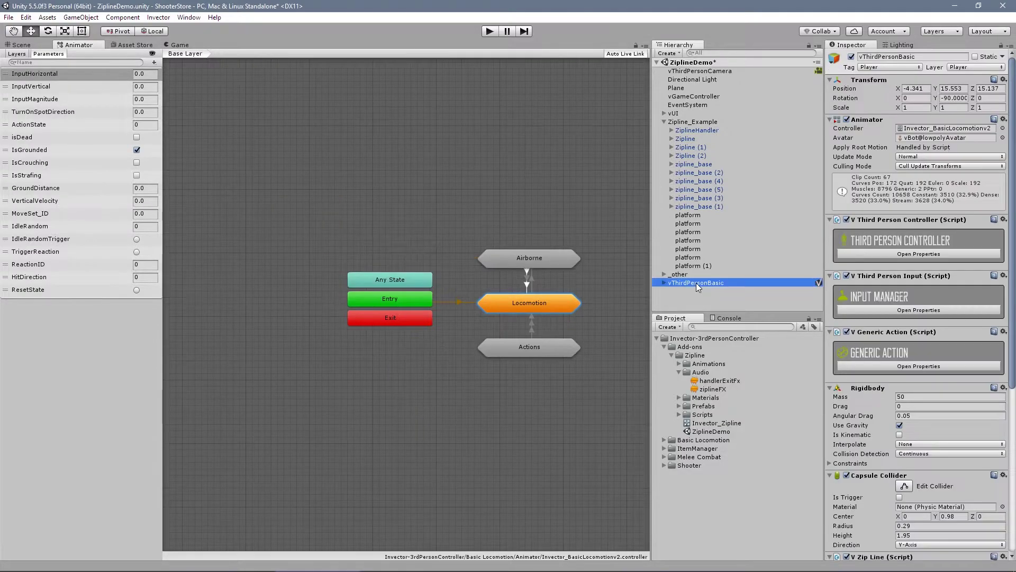
pyautogui.doubleClick(544, 347)
pyautogui.rightClick(407, 371)
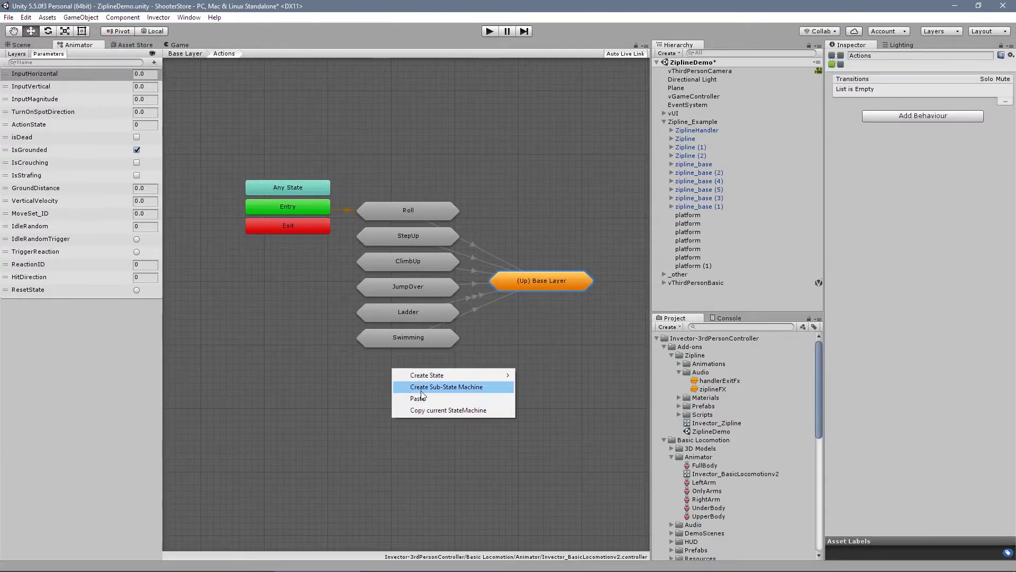
pyautogui.click(429, 402)
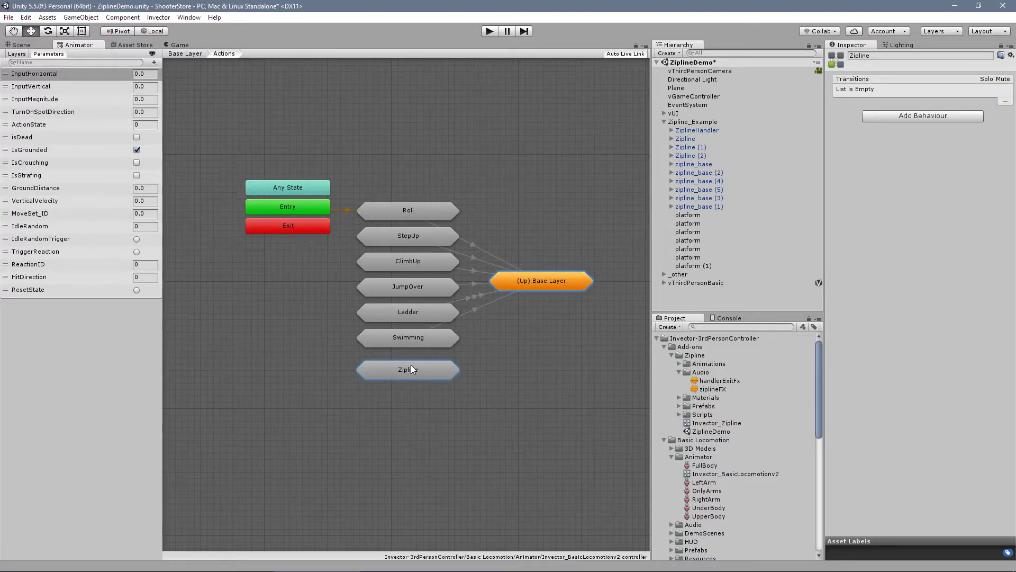
pyautogui.moveTo(410, 364); pyautogui.dragTo(411, 359)
# Create a transition from the Zipline sub-state machine to the Locomotion state machine in the Base Layer.
pyautogui.rightClick(411, 362)
pyautogui.click(427, 371)
pyautogui.click(538, 277)
pyautogui.click(539, 283)
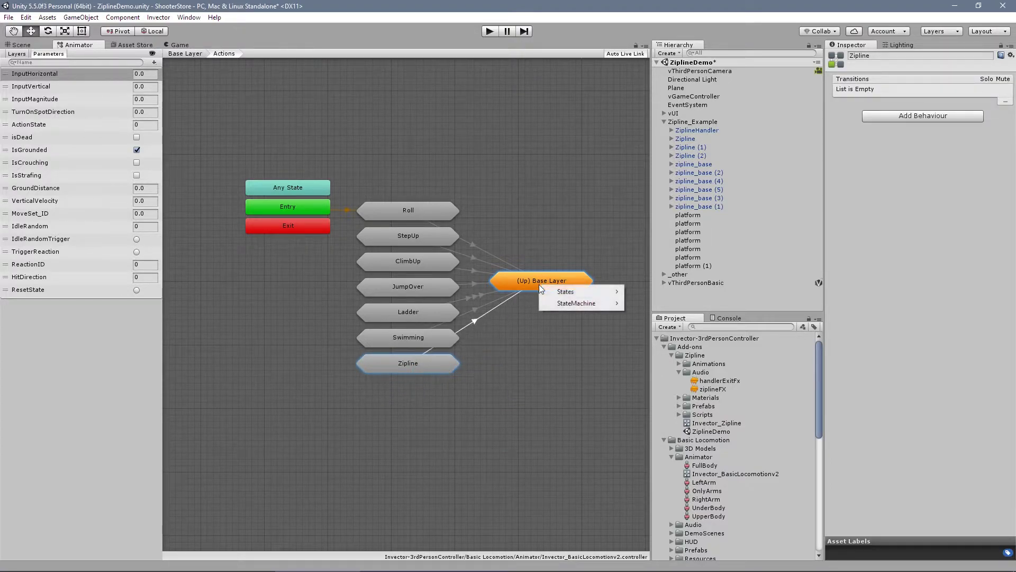
pyautogui.moveTo(564, 305)
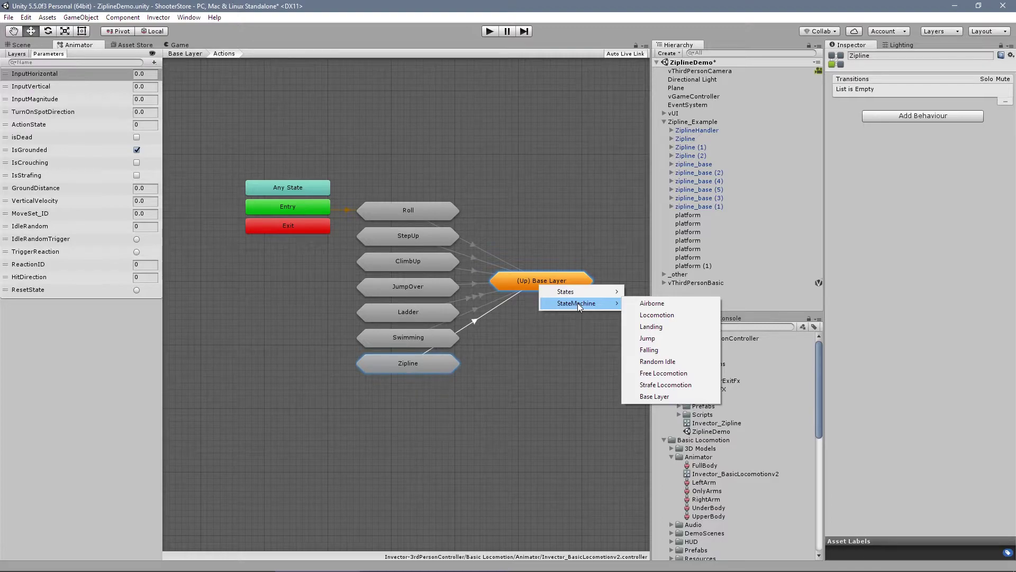
pyautogui.click(663, 317)
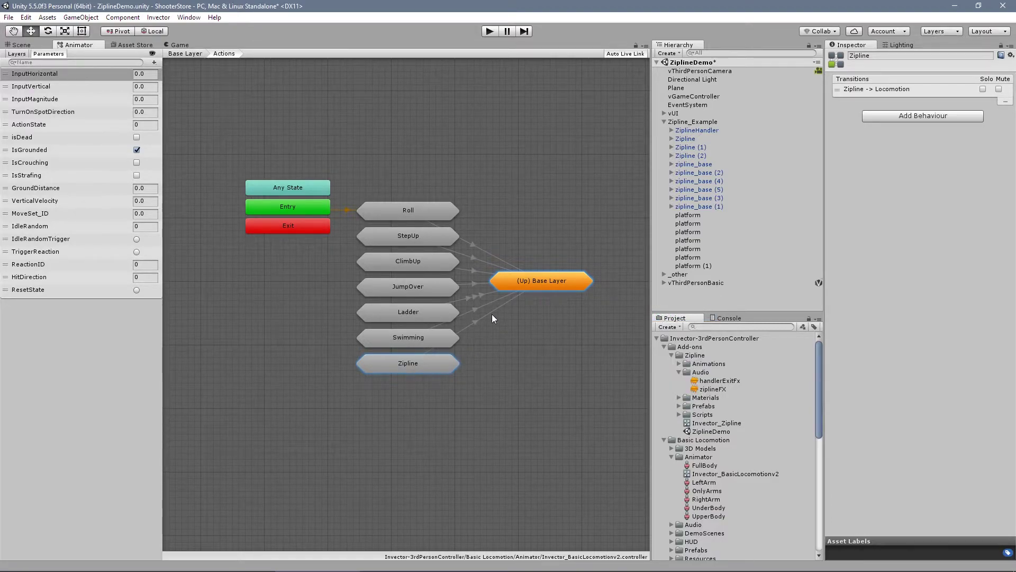
# Create a second transition from the Zipline sub-state machine to the Airborne state machine in the Base Layer.
pyautogui.rightClick(414, 368)
pyautogui.click(423, 372)
pyautogui.click(544, 281)
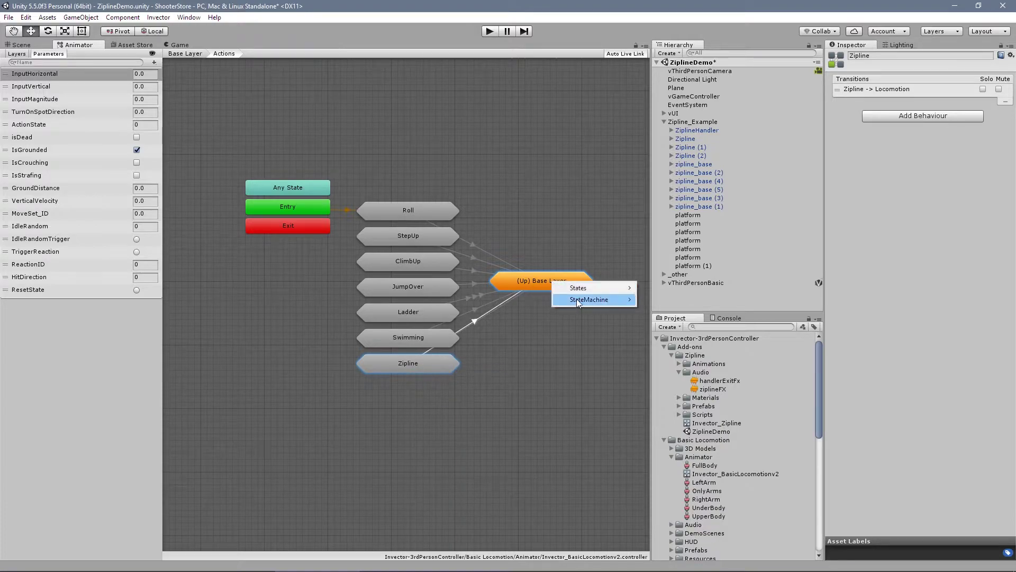
pyautogui.moveTo(589, 299)
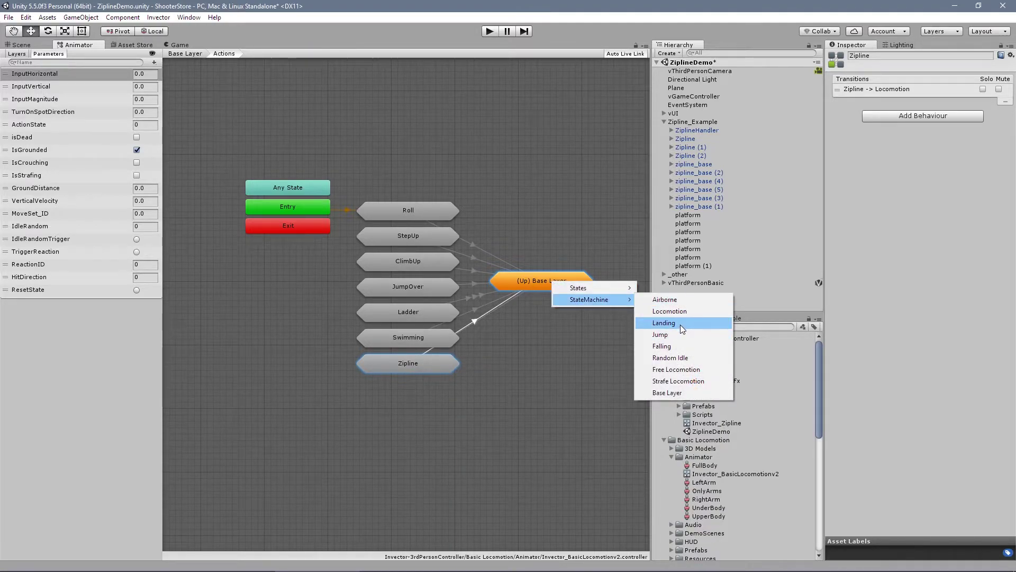
pyautogui.click(678, 302)
# Add an IsGrounded condition to the Zipline -> Airborne transition.
pyautogui.click(476, 320)
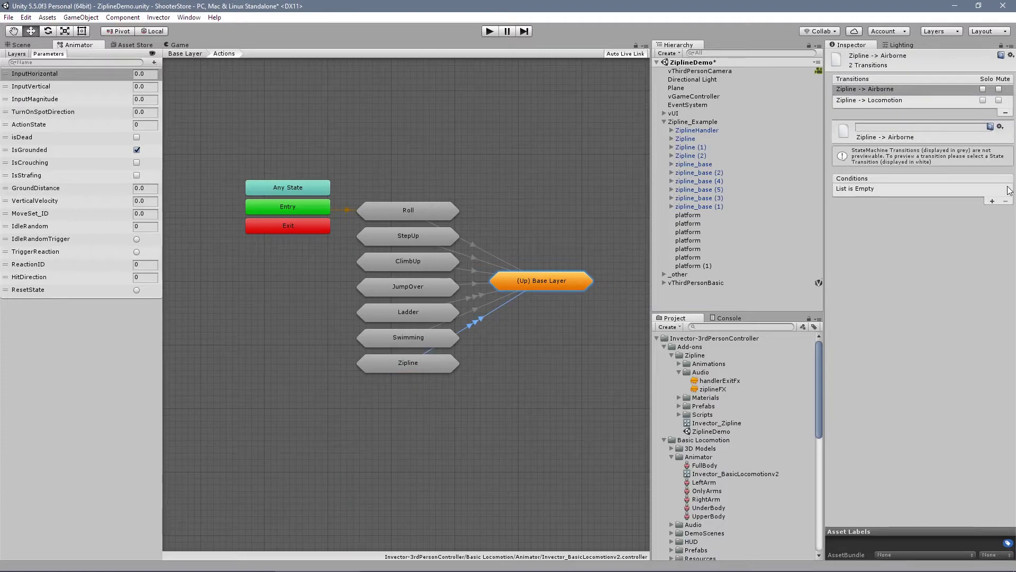
pyautogui.click(992, 201)
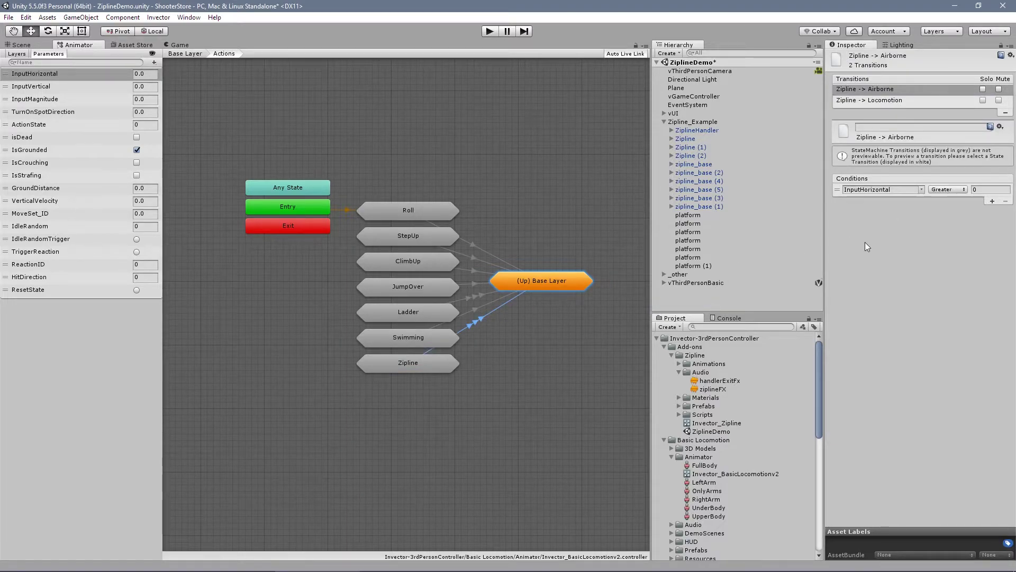
pyautogui.click(920, 189)
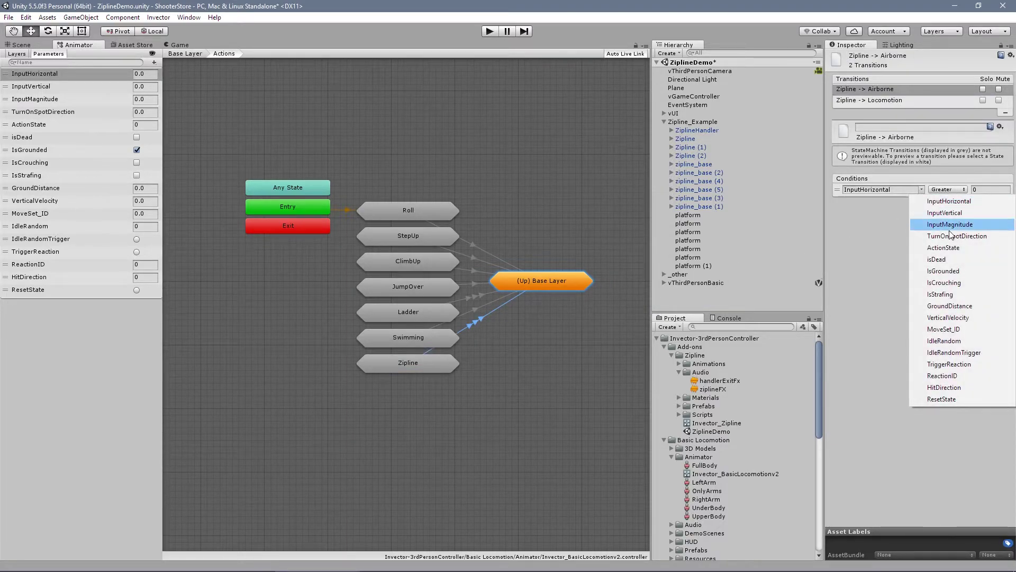
pyautogui.click(953, 271)
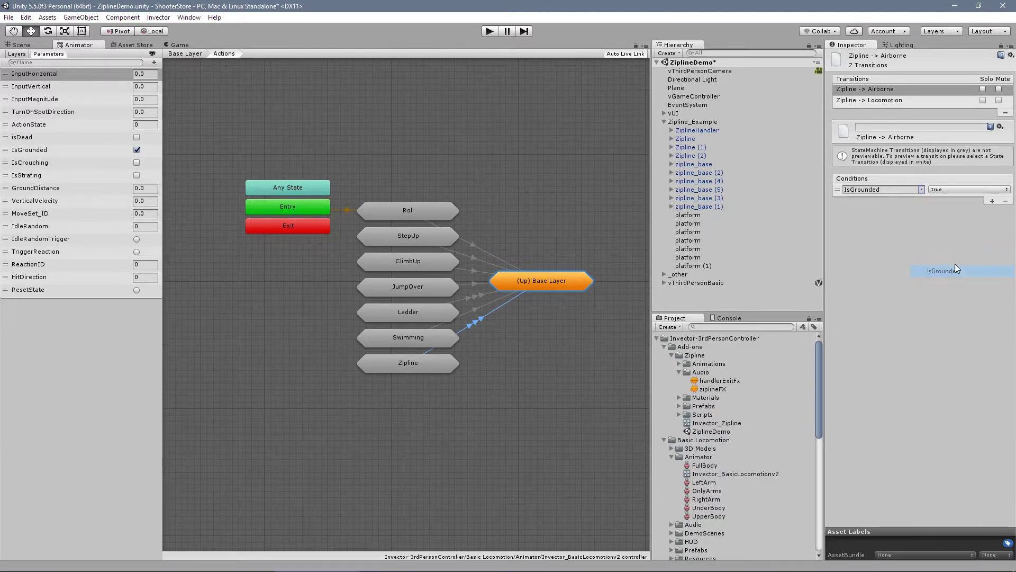
# Set the Zipline -> Airborne IsGrounded condition to false and add an IsGrounded true condition to the Zipline -> Locomotion transition.
pyautogui.click(943, 192)
pyautogui.click(953, 212)
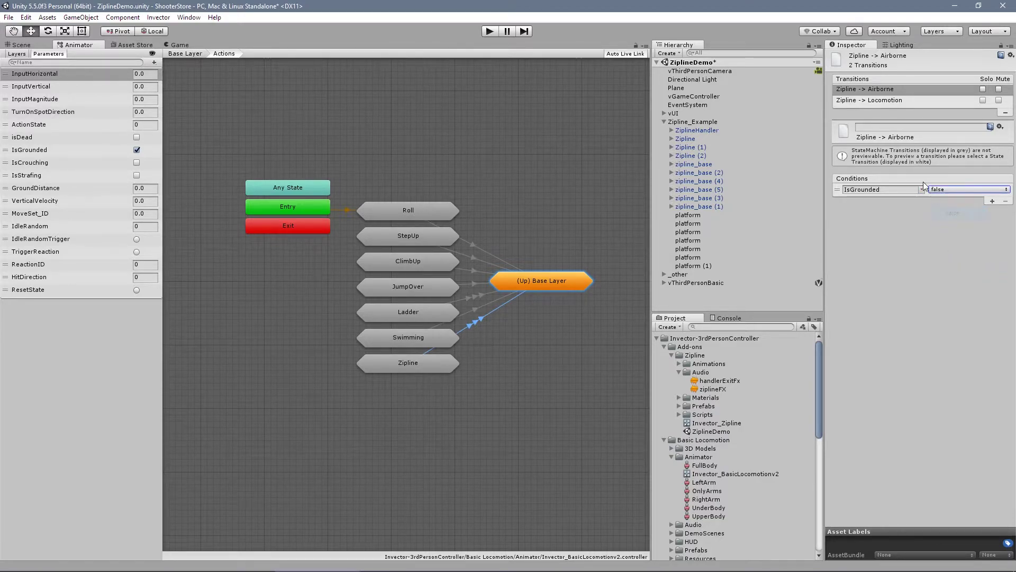
pyautogui.click(892, 100)
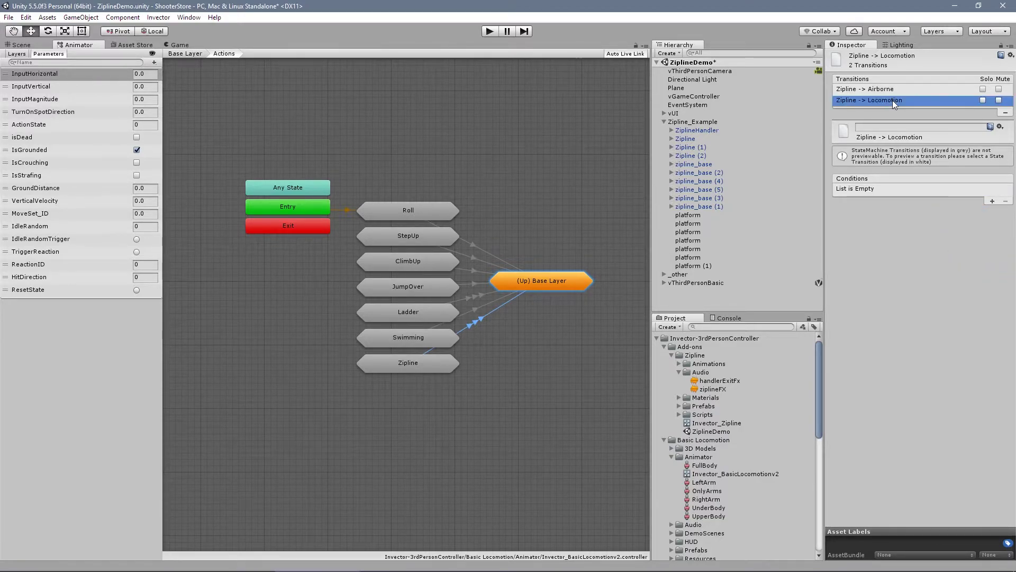
pyautogui.click(992, 202)
pyautogui.click(921, 190)
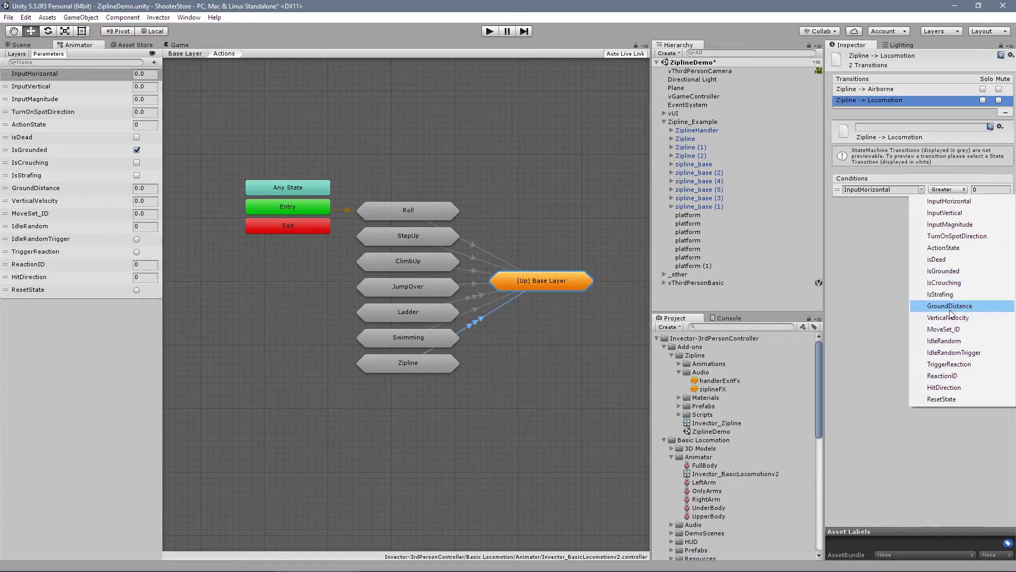
pyautogui.click(943, 270)
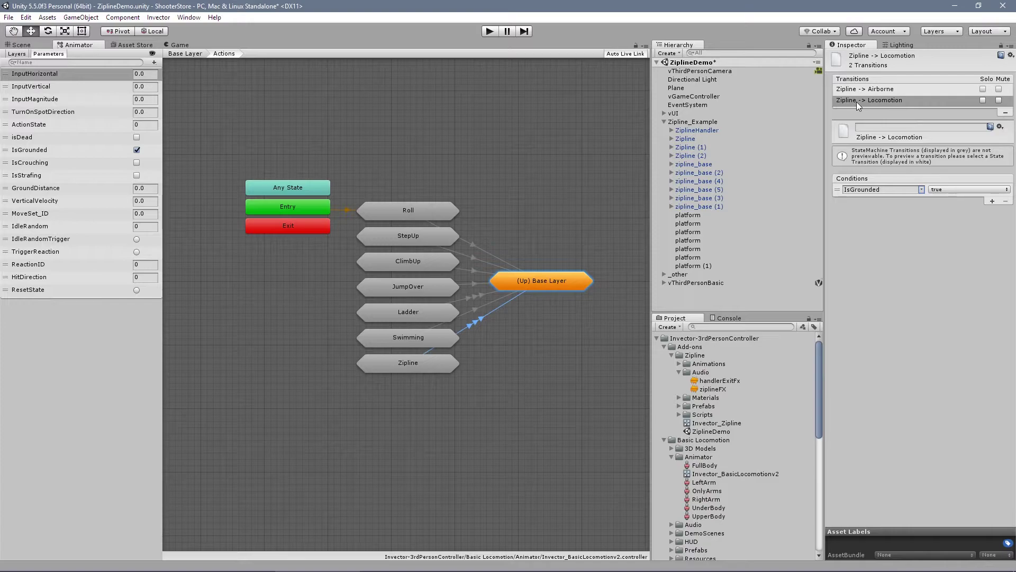
# Play-test the scene by riding the first zipline, boarding the next one and jumping off partway, and end play mode.
pyautogui.click(20, 44)
pyautogui.moveTo(466, 240); pyautogui.dragTo(499, 271, button='right')
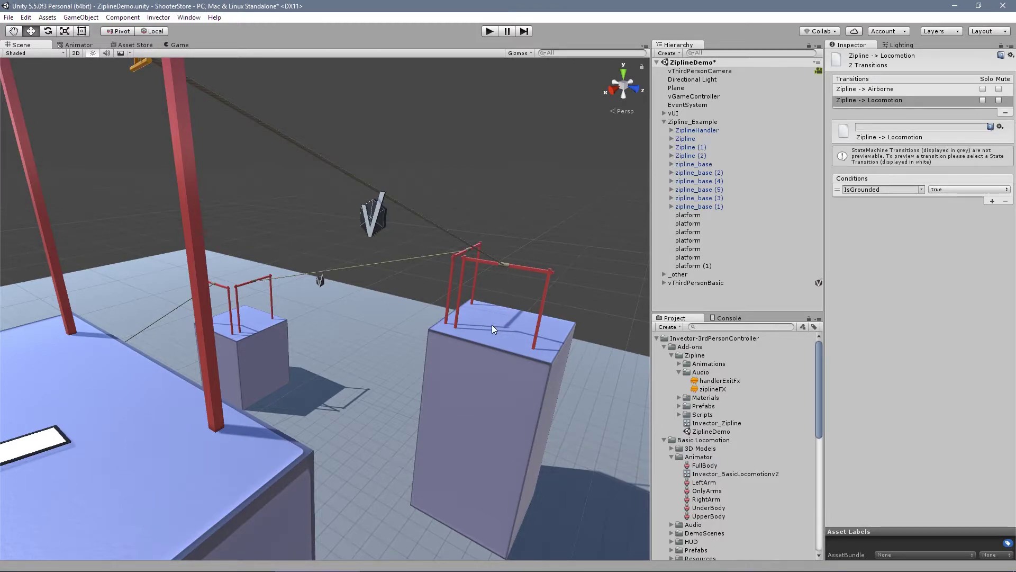
pyautogui.click(911, 97)
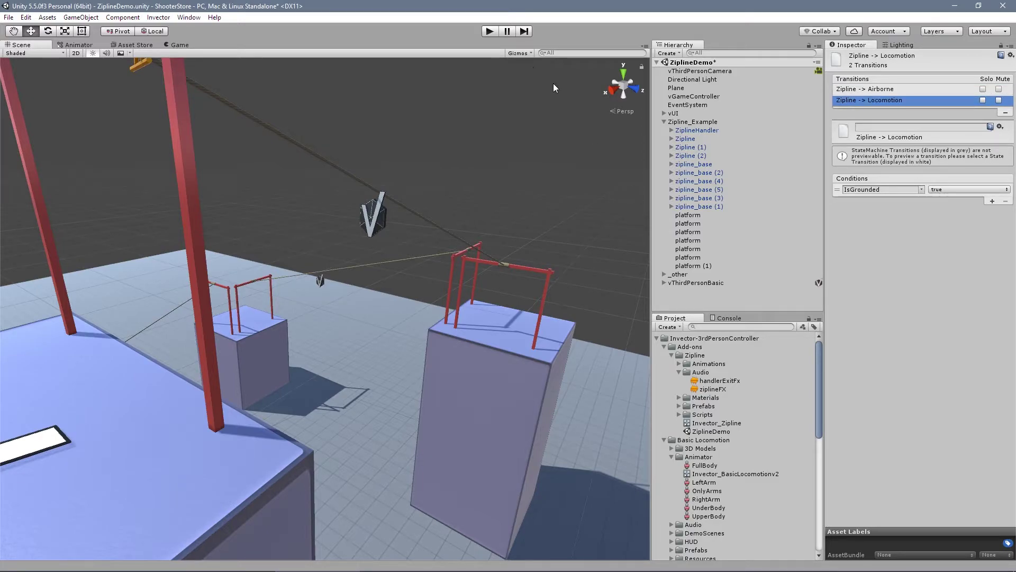
pyautogui.click(493, 34)
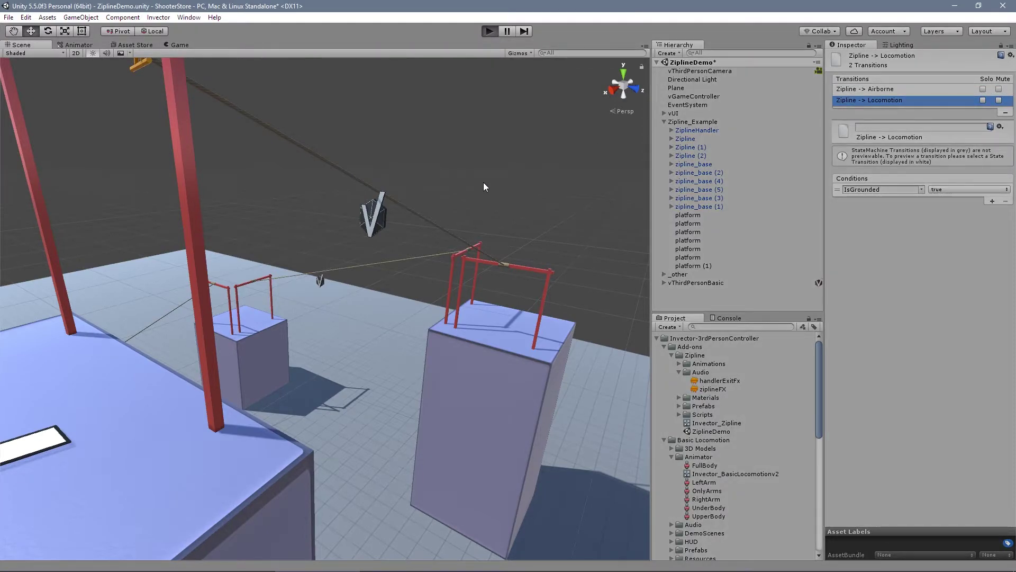
pyautogui.press('a')
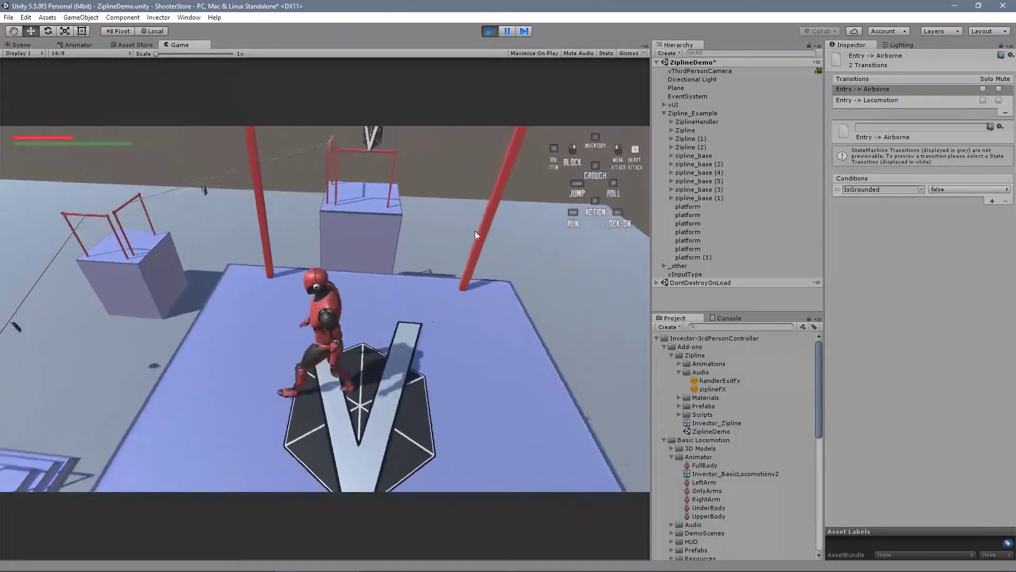
pyautogui.press('d')
pyautogui.press('w')
pyautogui.press('e')
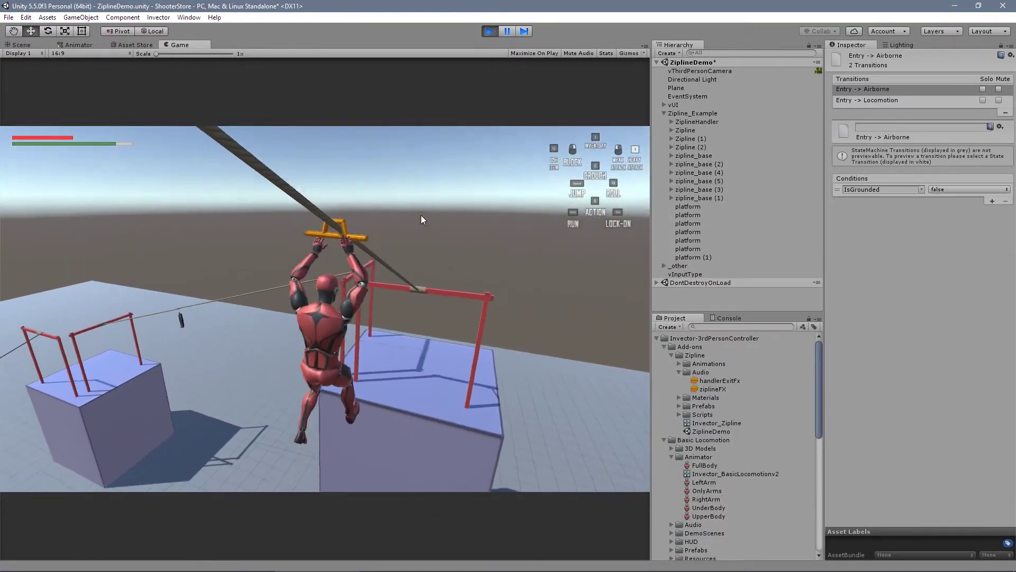
pyautogui.press('w')
pyautogui.press('w')
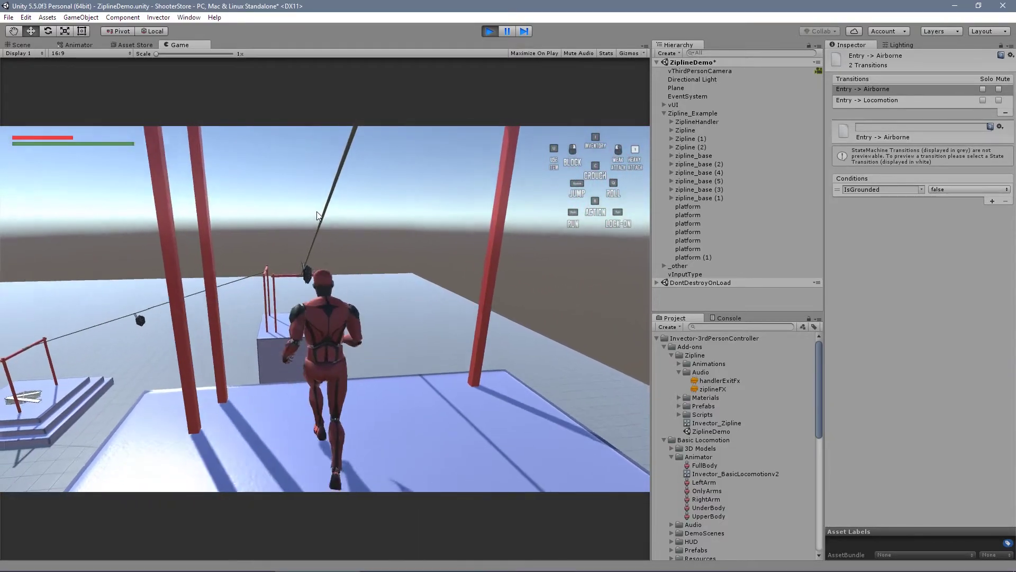
pyautogui.press('e')
pyautogui.press('space')
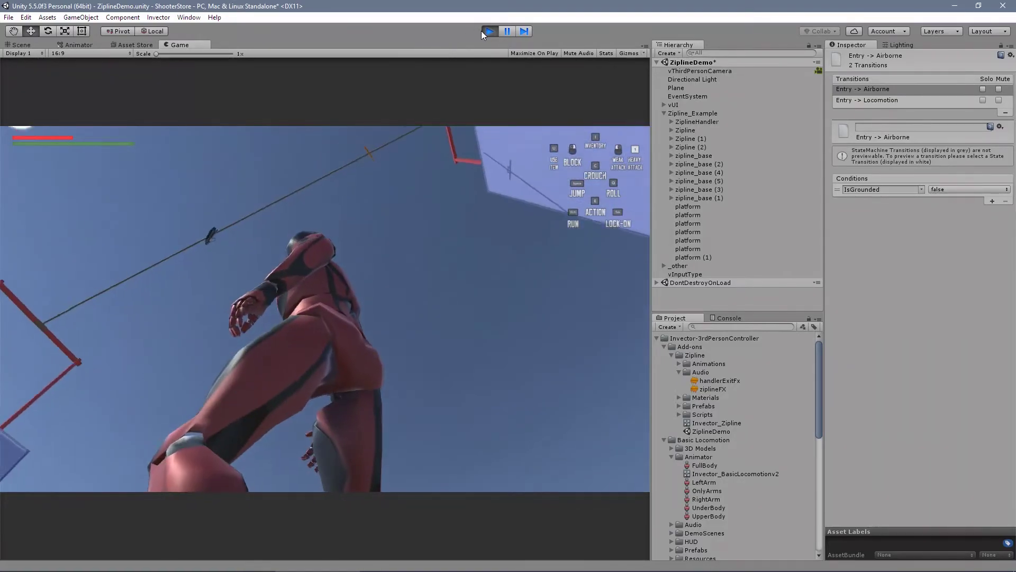
pyautogui.click(488, 31)
# Select the first Zipline object in Zipline_Example and examine its box collider along the rope from several angles in the scene.
pyautogui.click(75, 45)
pyautogui.click(25, 44)
pyautogui.moveTo(503, 240); pyautogui.dragTo(433, 243, button='right')
pyautogui.moveTo(385, 275); pyautogui.dragTo(424, 249, button='right')
pyautogui.click(688, 139)
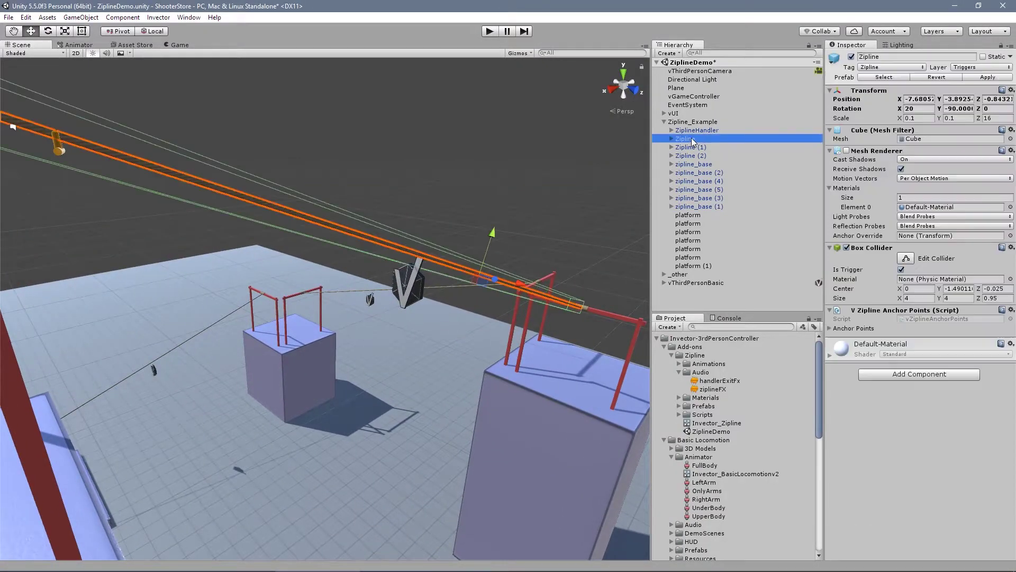
pyautogui.keyDown('alt'); pyautogui.moveTo(360, 225); pyautogui.dragTo(371, 277); pyautogui.keyUp('alt')
pyautogui.keyDown('alt'); pyautogui.moveTo(419, 282); pyautogui.dragTo(549, 219, button='right'); pyautogui.keyUp('alt')
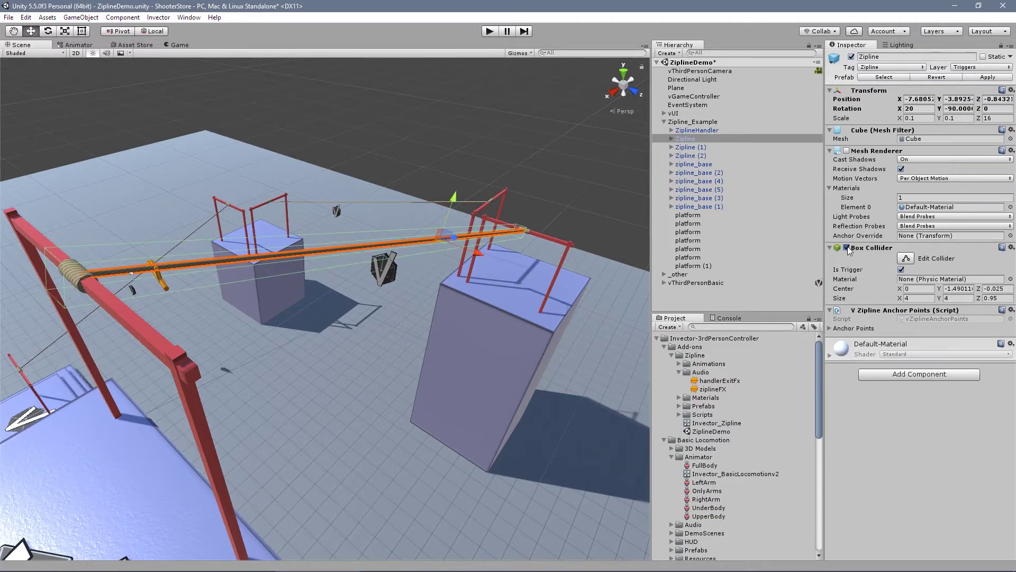
pyautogui.keyDown('alt'); pyautogui.moveTo(503, 222); pyautogui.dragTo(627, 196); pyautogui.keyUp('alt')
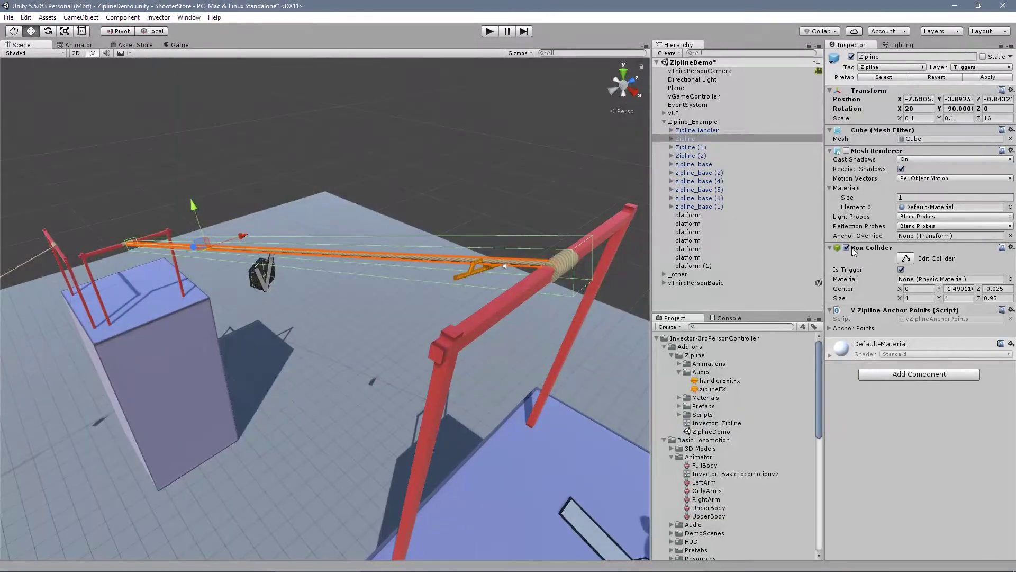
# Expand the Zipline object and go through its anchorPoint children to examine their placement along the rope.
pyautogui.click(671, 138)
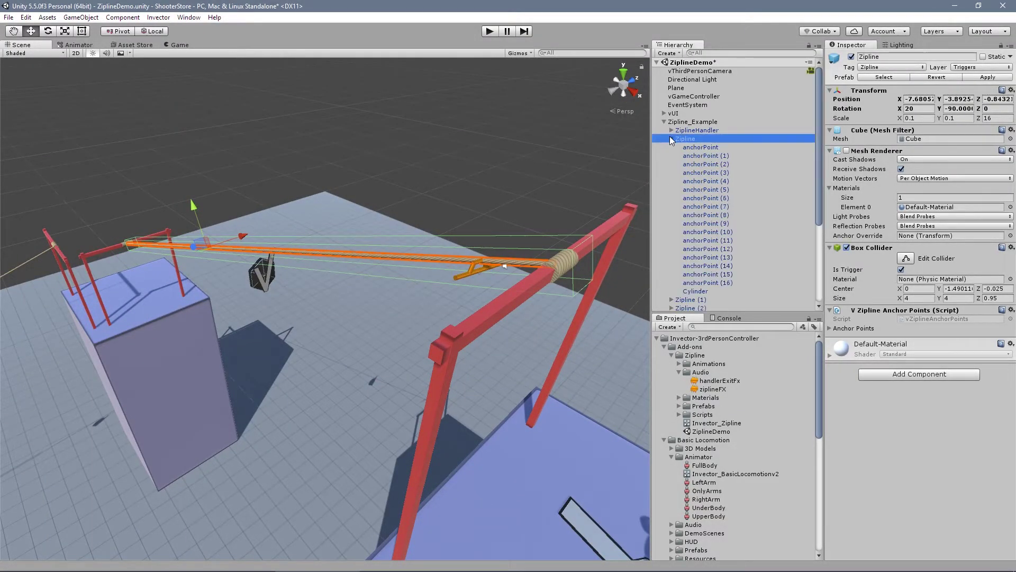
pyautogui.click(711, 147)
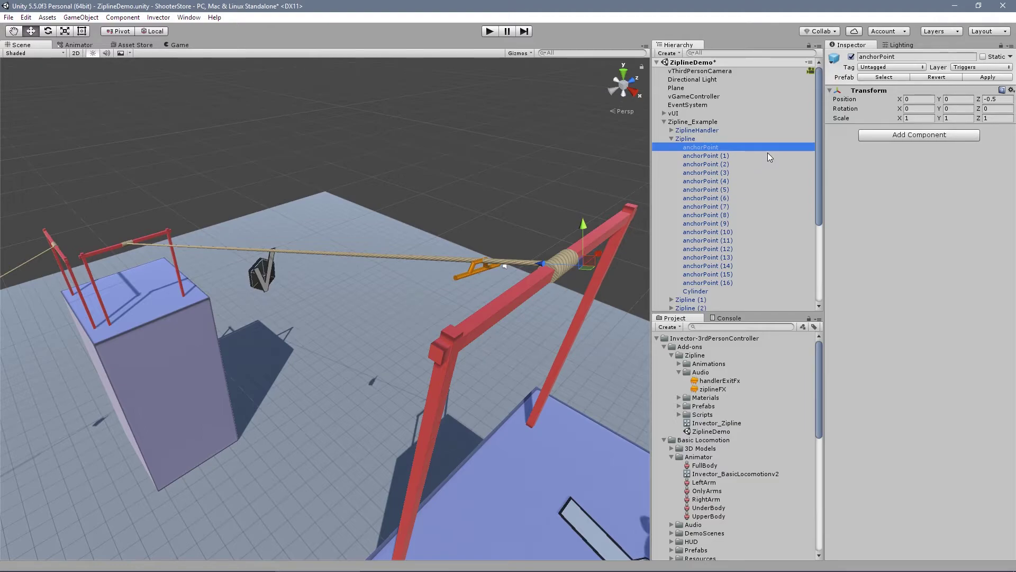
pyautogui.press('Down')
pyautogui.press('Down')
pyautogui.press('Down')
pyautogui.press('Down')
pyautogui.press('Down')
pyautogui.press('Down')
pyautogui.press('Down')
pyautogui.press('Down')
pyautogui.press('Down')
pyautogui.press('Down')
pyautogui.press('Down')
pyautogui.press('Down')
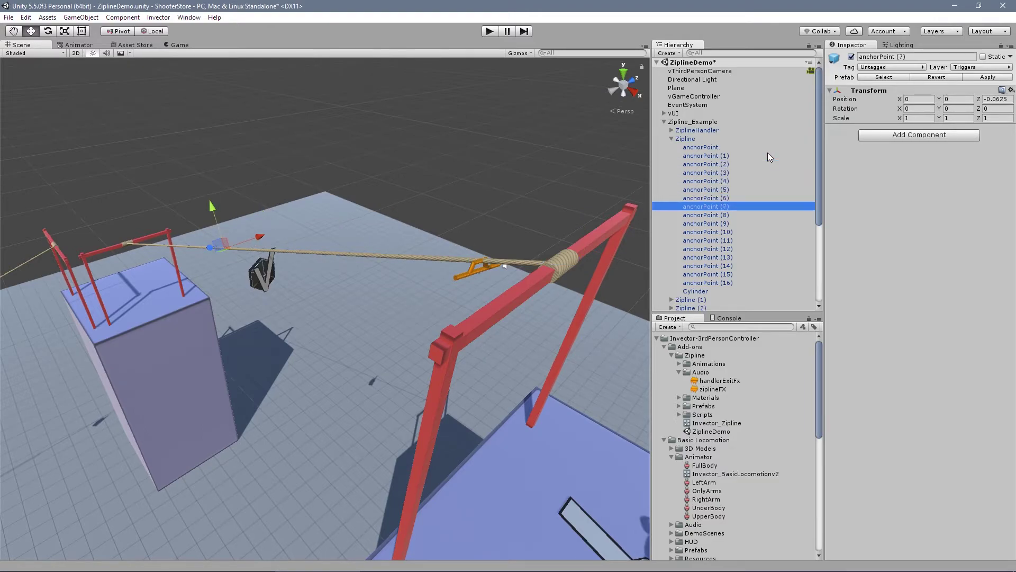
pyautogui.press('Down')
pyautogui.press('Down')
pyautogui.press('Down')
pyautogui.press('Down')
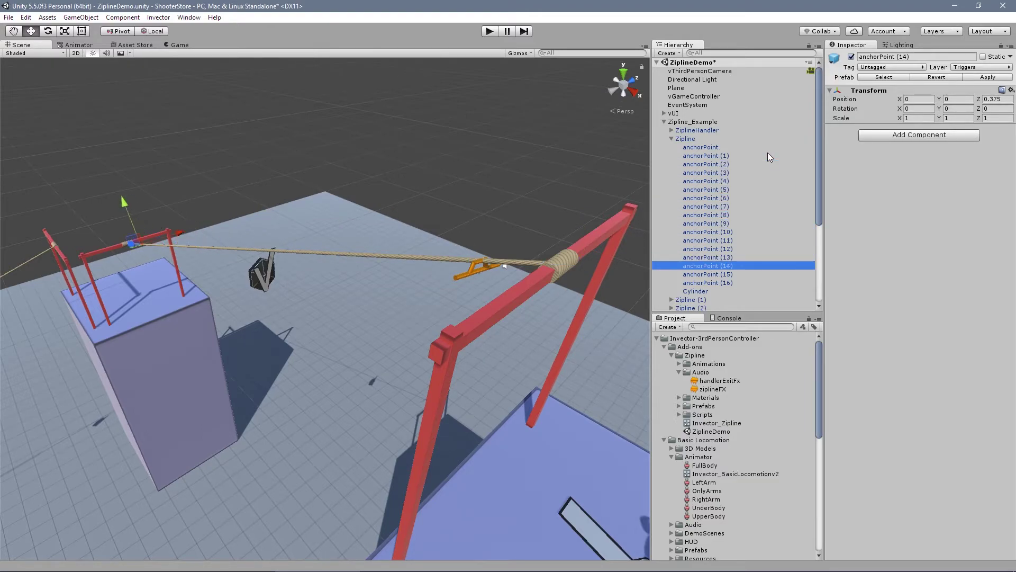
pyautogui.press('Up')
pyautogui.press('Up')
pyautogui.press('Up')
pyautogui.press('Up')
pyautogui.press('Up')
pyautogui.press('Up')
pyautogui.press('Up')
pyautogui.press('Up')
pyautogui.press('Up')
pyautogui.press('Up')
pyautogui.press('Up')
pyautogui.press('Up')
pyautogui.press('Up')
pyautogui.press('Up')
pyautogui.press('Up')
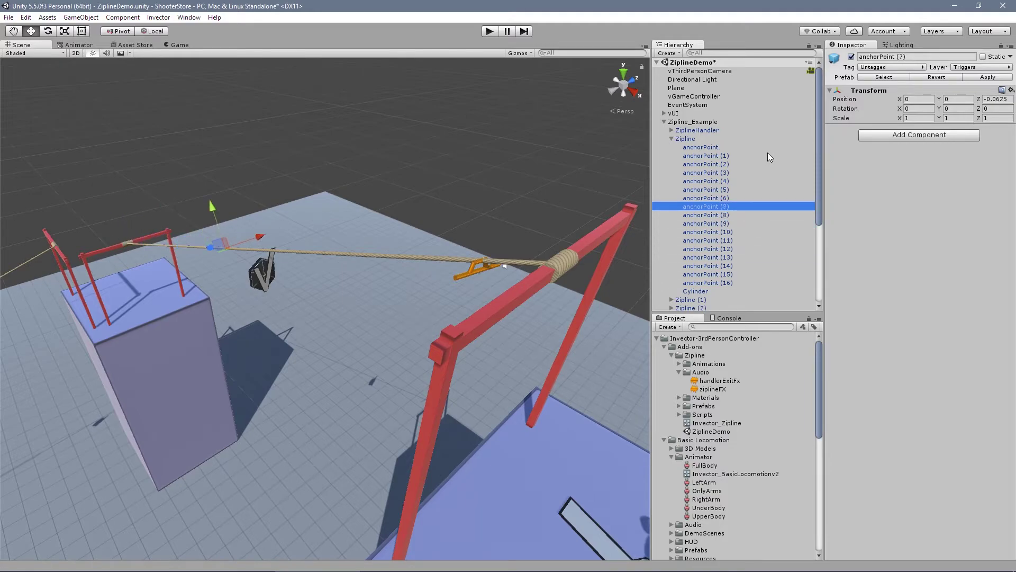
pyautogui.press('Down')
pyautogui.press('Down')
pyautogui.press('Down')
pyautogui.press('Down')
pyautogui.press('Down')
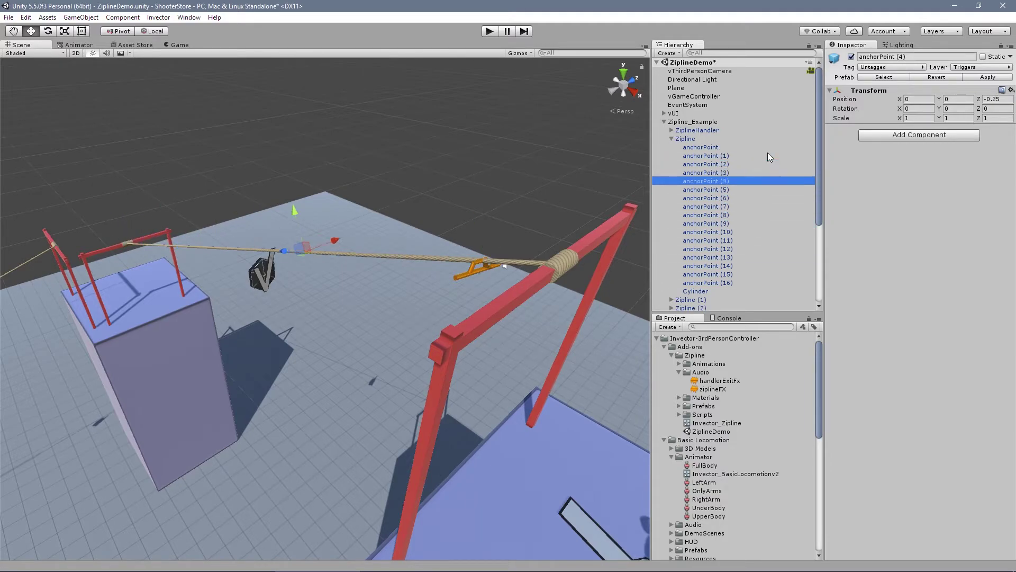
pyautogui.click(766, 148)
pyautogui.keyDown('alt'); pyautogui.moveTo(339, 238); pyautogui.dragTo(527, 219); pyautogui.keyUp('alt')
pyautogui.scroll(-5, 526, 219)
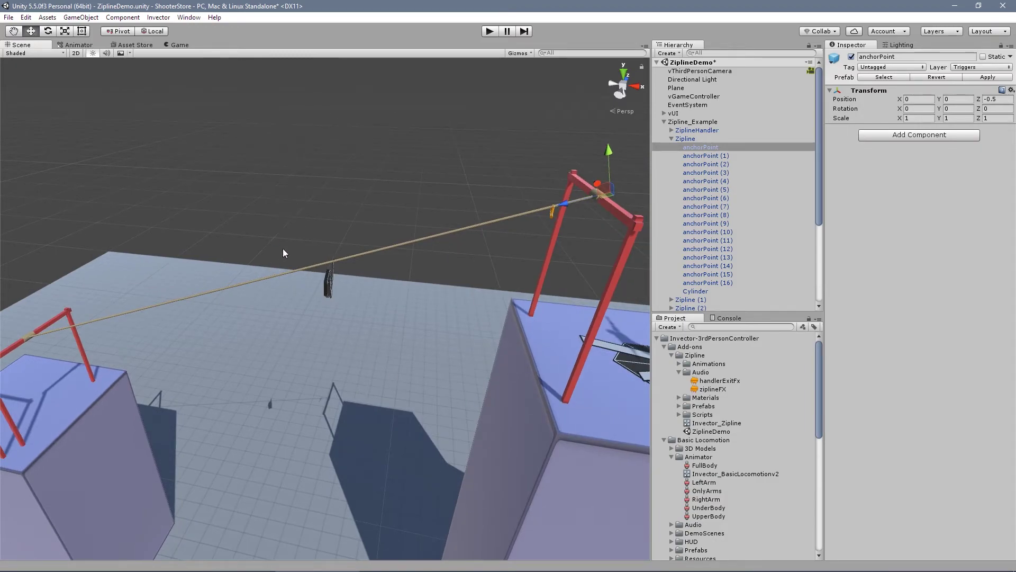
pyautogui.click(743, 191)
pyautogui.press('Down')
pyautogui.press('Down')
pyautogui.press('Up')
pyautogui.press('Down')
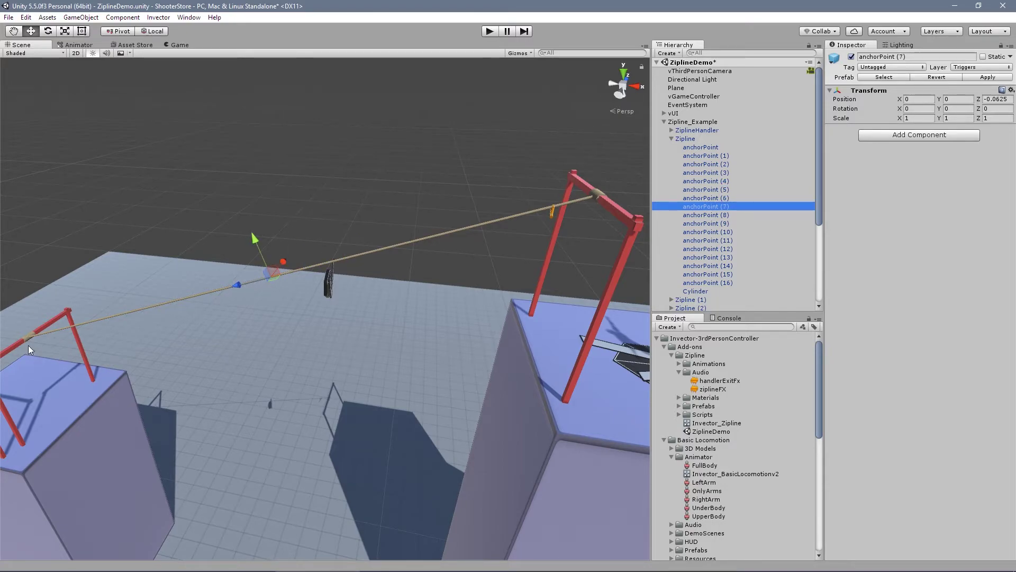
pyautogui.keyDown('alt'); pyautogui.moveTo(424, 249); pyautogui.dragTo(280, 269, button='right'); pyautogui.keyUp('alt')
# Move vThirdPersonBasic off the platform to X -12.37 and Y 20.94, above the middle of the zipline.
pyautogui.click(664, 121)
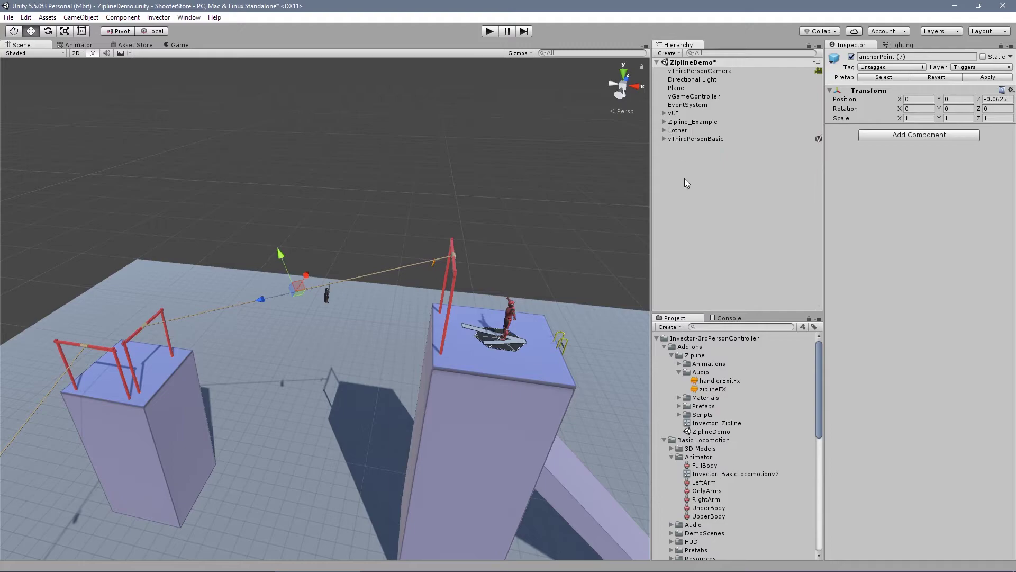
pyautogui.click(698, 141)
pyautogui.moveTo(456, 334); pyautogui.dragTo(264, 329)
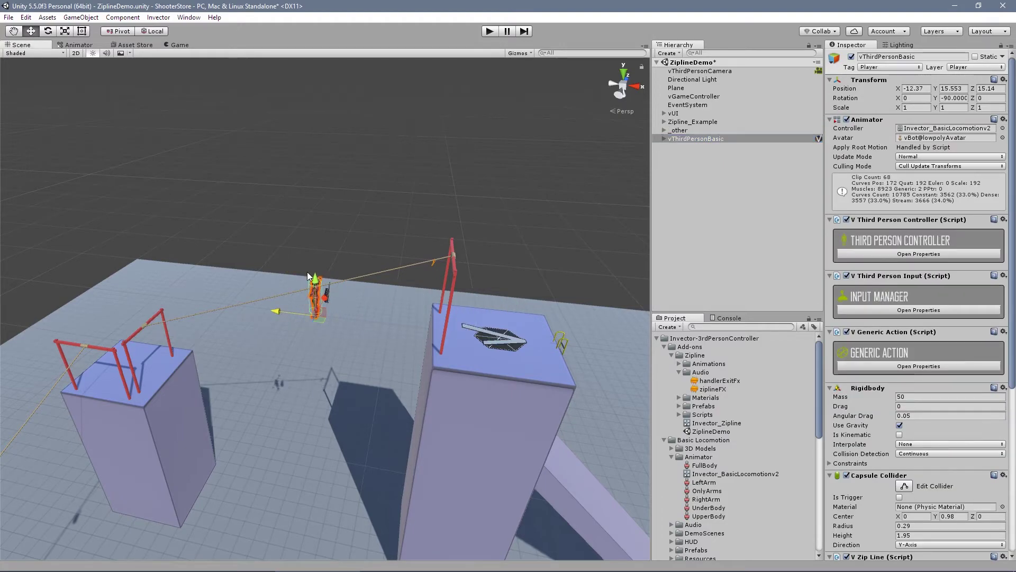
pyautogui.moveTo(314, 288); pyautogui.dragTo(339, 153)
pyautogui.press('f')
pyautogui.keyDown('alt'); pyautogui.moveTo(344, 174); pyautogui.dragTo(263, 386); pyautogui.keyUp('alt')
pyautogui.keyDown('alt'); pyautogui.moveTo(317, 359); pyautogui.dragTo(424, 139); pyautogui.keyUp('alt')
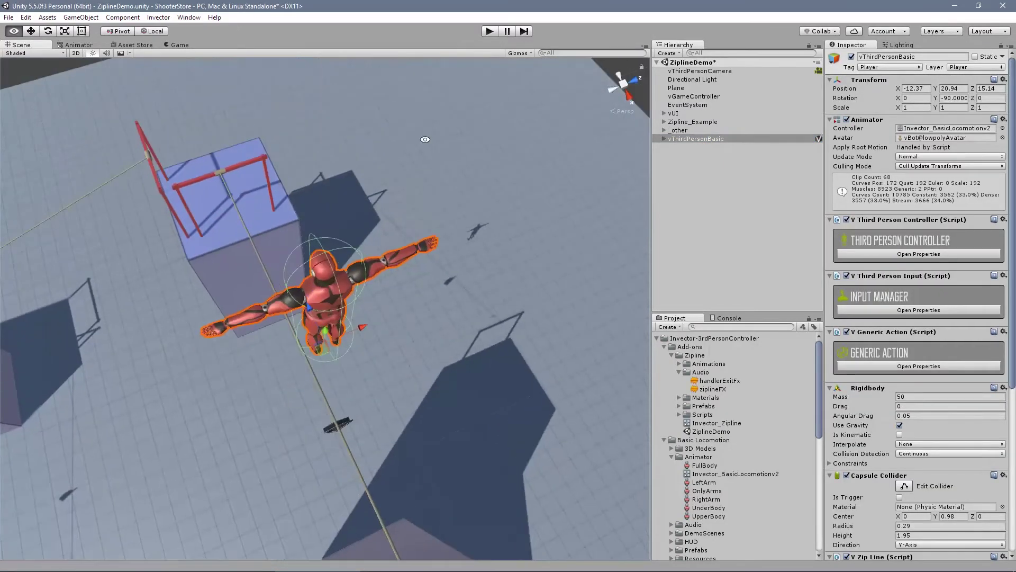
# Play-test dropping the character onto the zipline from above, ride it to the end platform, and end play mode.
pyautogui.click(490, 31)
pyautogui.click(490, 31)
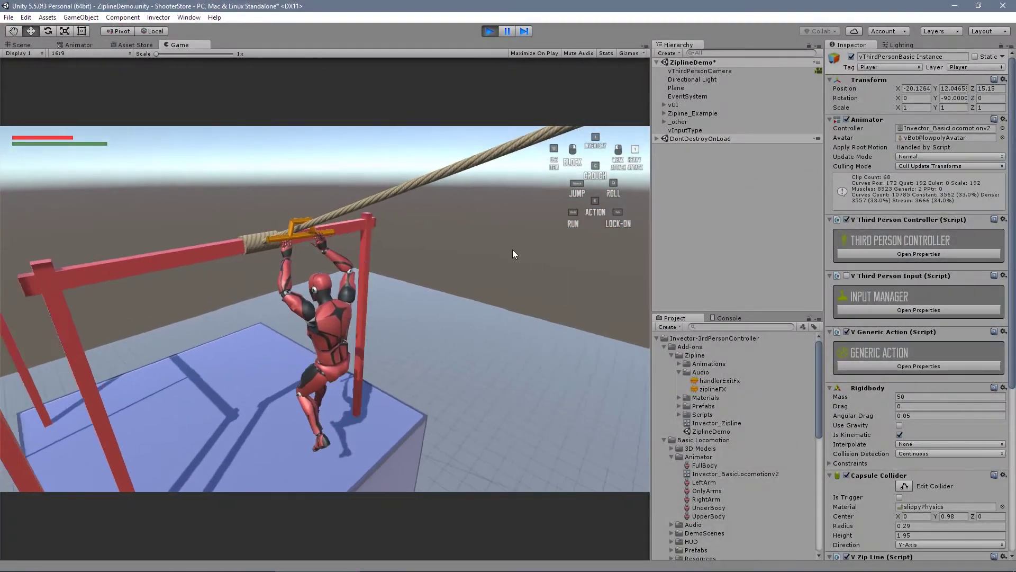
pyautogui.press('w')
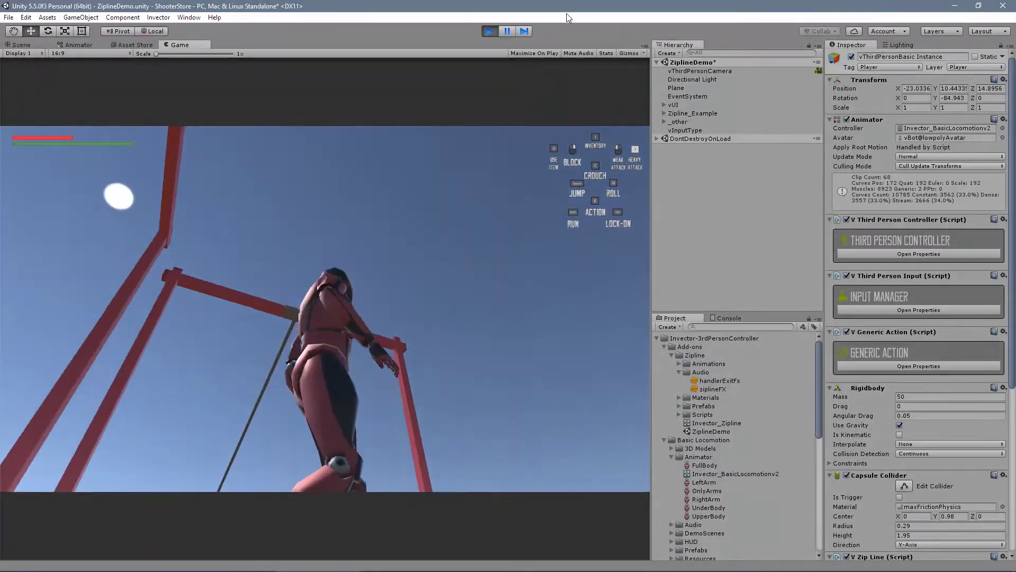
pyautogui.click(489, 31)
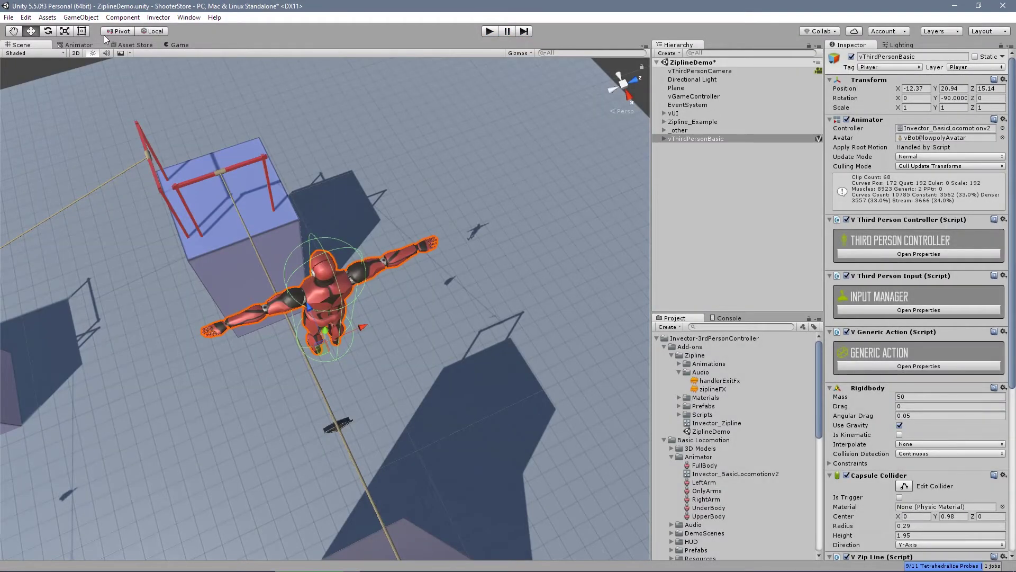
# Copy the V Zip Line script component of vThirdPersonBasic.
pyautogui.click(706, 159)
pyautogui.click(735, 140)
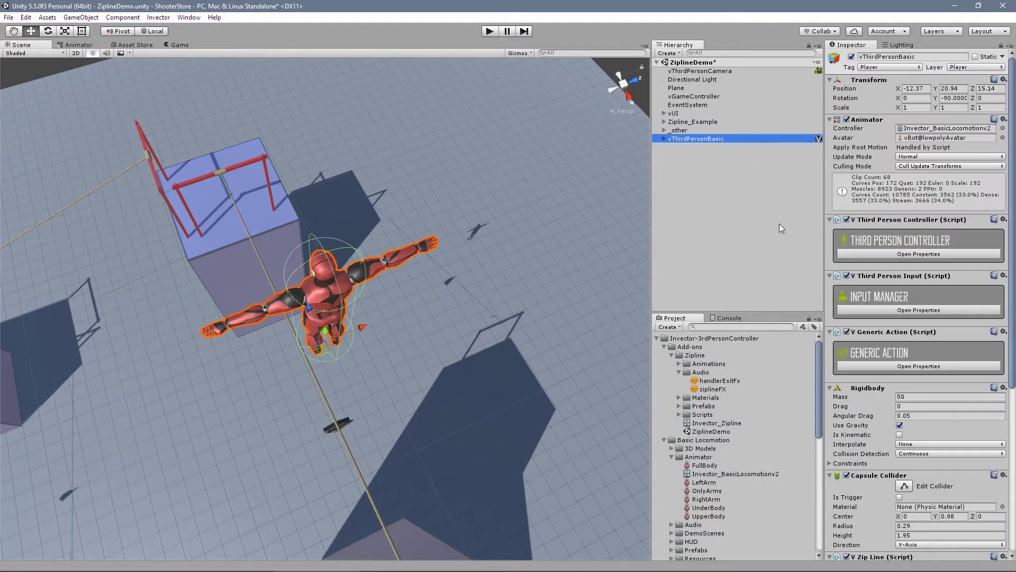
pyautogui.moveTo(1012, 229); pyautogui.dragTo(1014, 238)
pyautogui.scroll(-15, 1013, 239)
pyautogui.click(1003, 298)
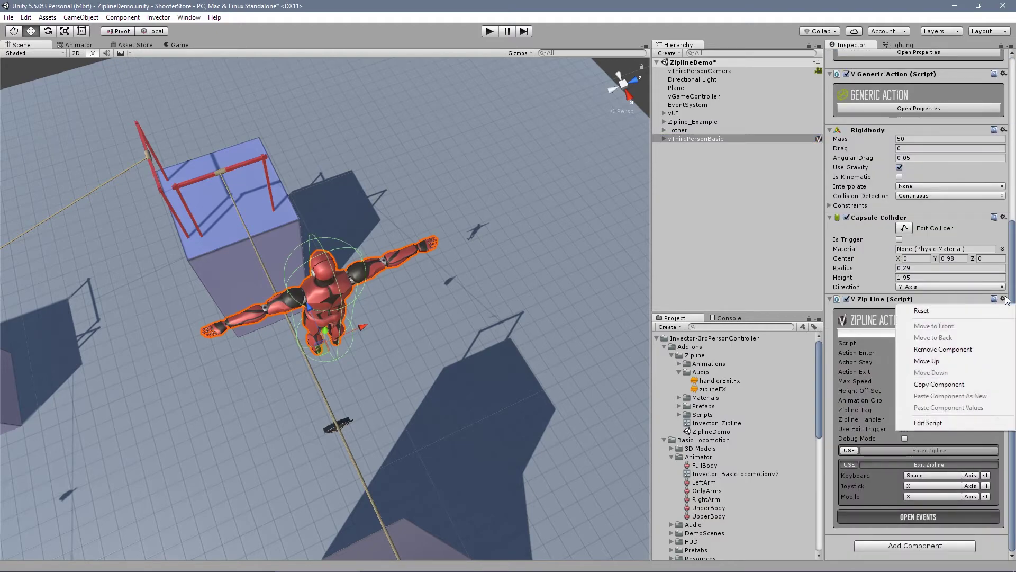
pyautogui.click(984, 386)
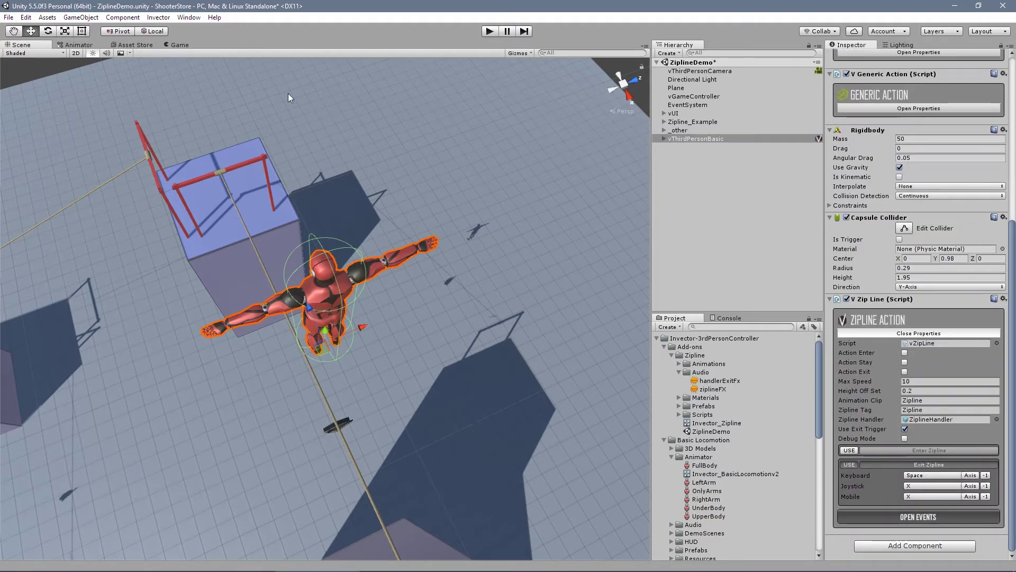
# Review the Zipline sub-state machine and its transitions in the Animator, and return to the scene view.
pyautogui.click(74, 45)
pyautogui.click(409, 364)
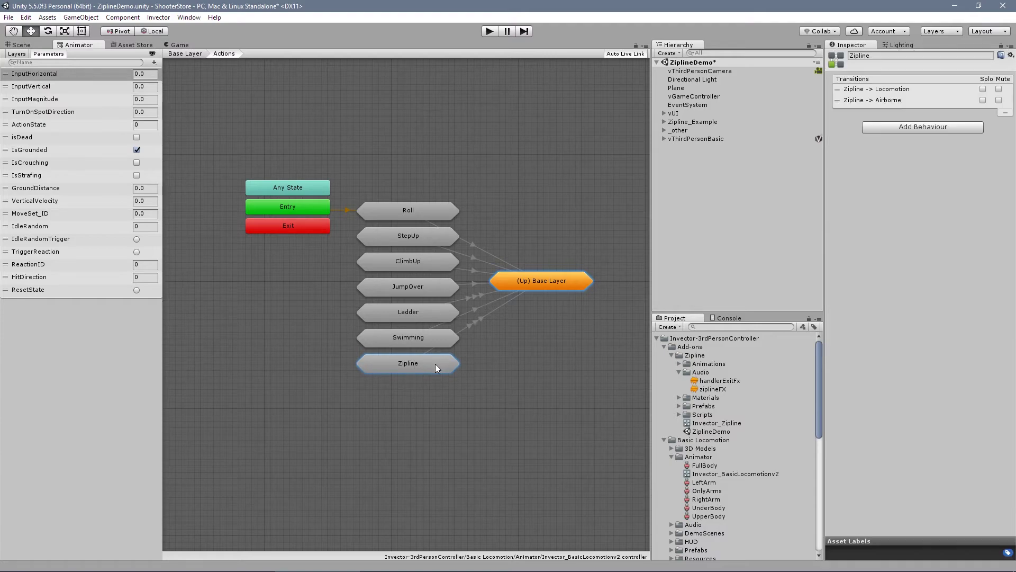
pyautogui.click(35, 47)
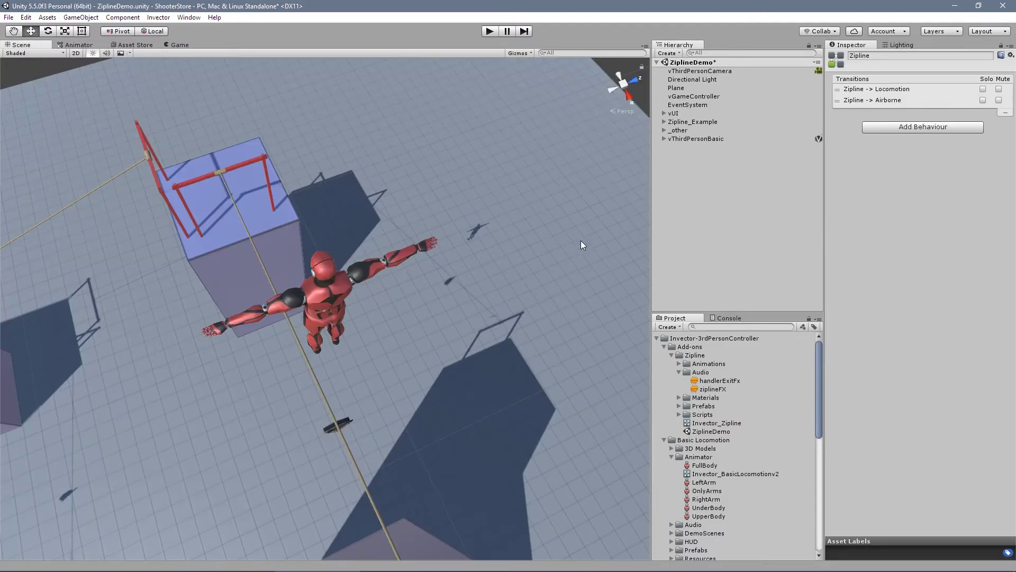
# Enable Debug Mode in the V Zip Line component of vThirdPersonBasic.
pyautogui.click(728, 138)
pyautogui.scroll(-5, 921, 318)
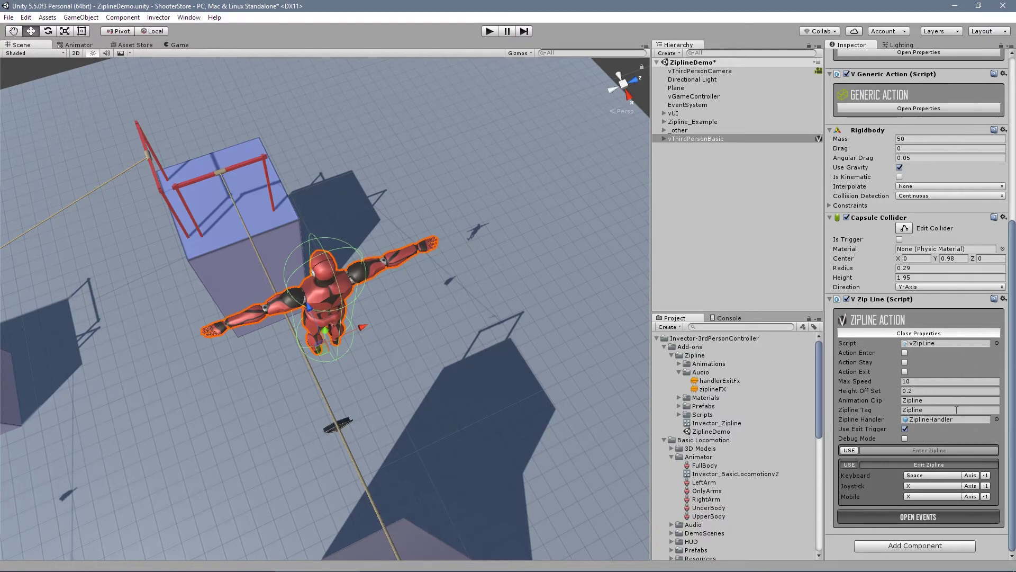
pyautogui.click(905, 438)
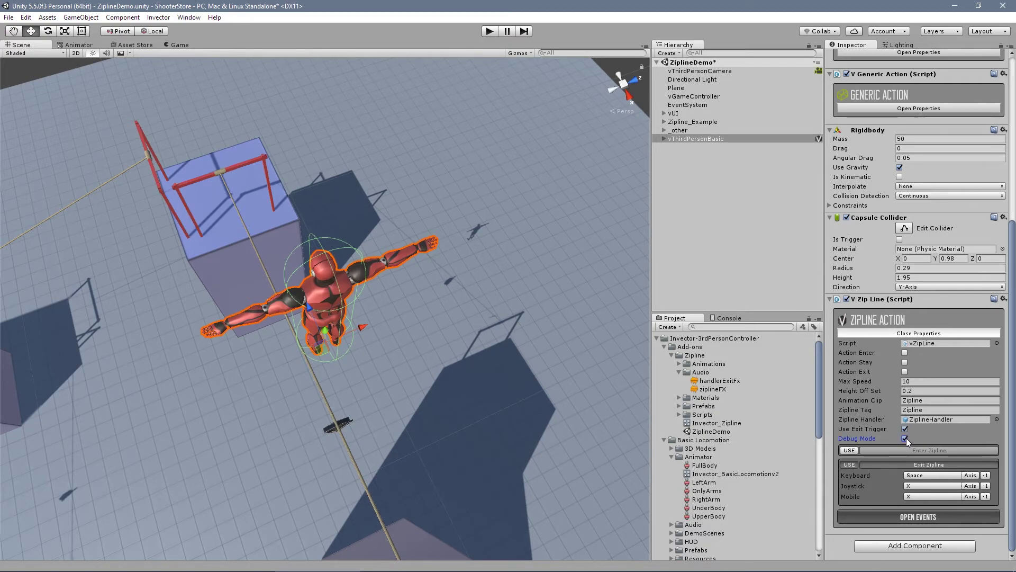
# Play-test a zipline ride while checking the debug messages in the Console, and end play mode.
pyautogui.click(488, 31)
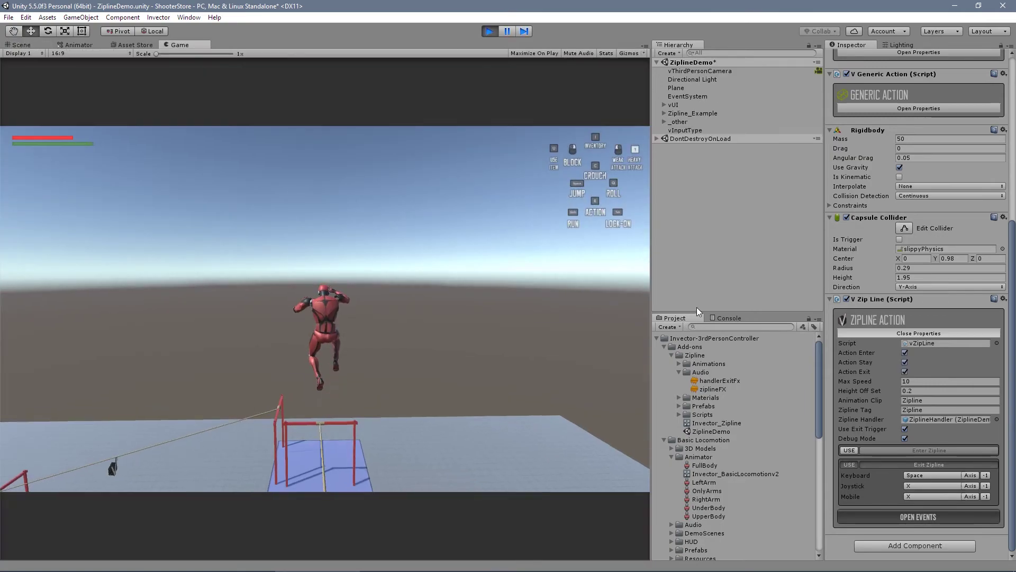
pyautogui.click(727, 318)
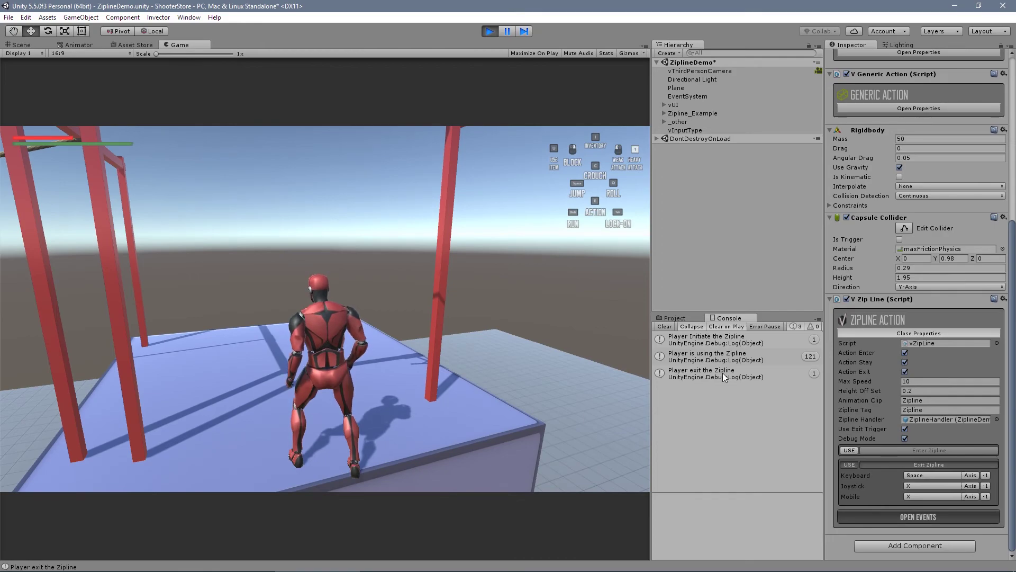
pyautogui.click(489, 30)
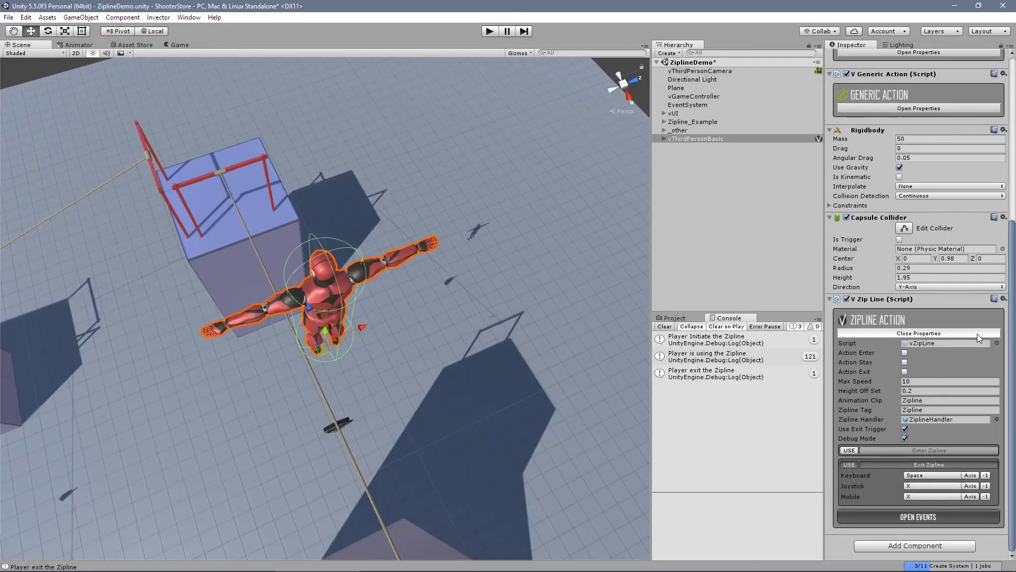
# Examine the zipline and platform layout around the character in the demo scene, and return to the project files.
pyautogui.keyDown('alt'); pyautogui.moveTo(490, 398); pyautogui.dragTo(470, 316); pyautogui.keyUp('alt')
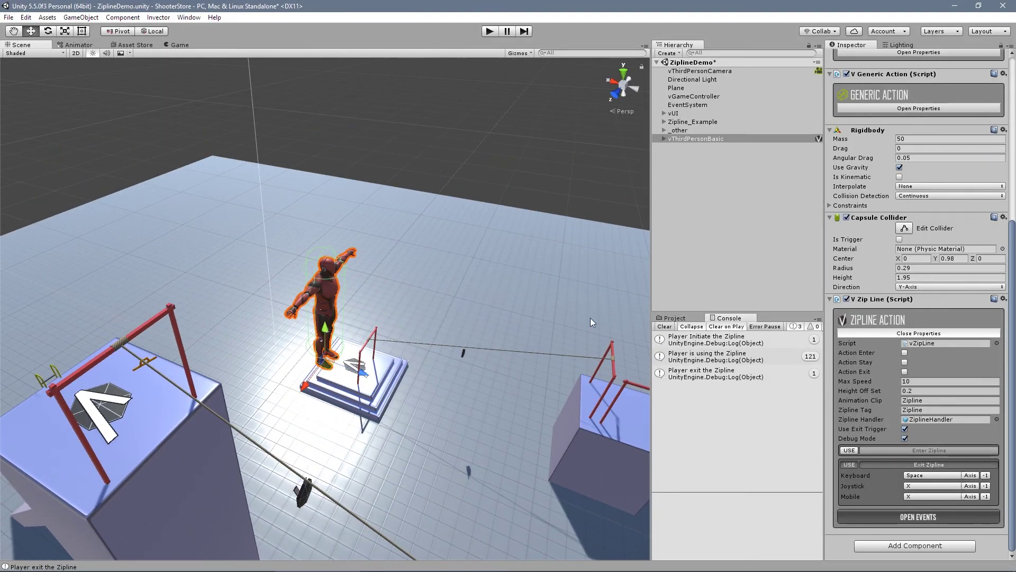
pyautogui.keyDown('alt'); pyautogui.moveTo(592, 322); pyautogui.dragTo(265, 314); pyautogui.keyUp('alt')
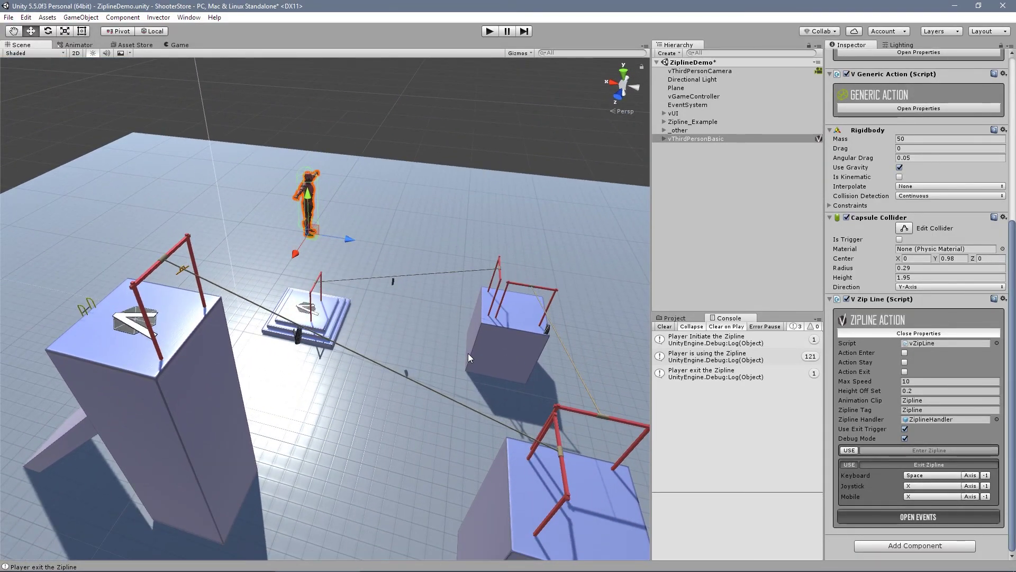
pyautogui.click(671, 318)
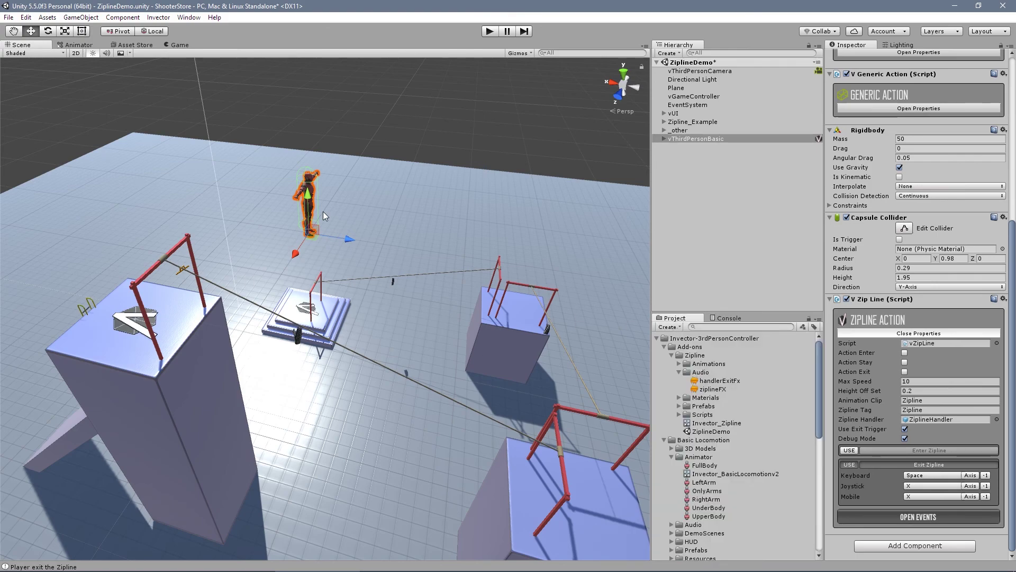